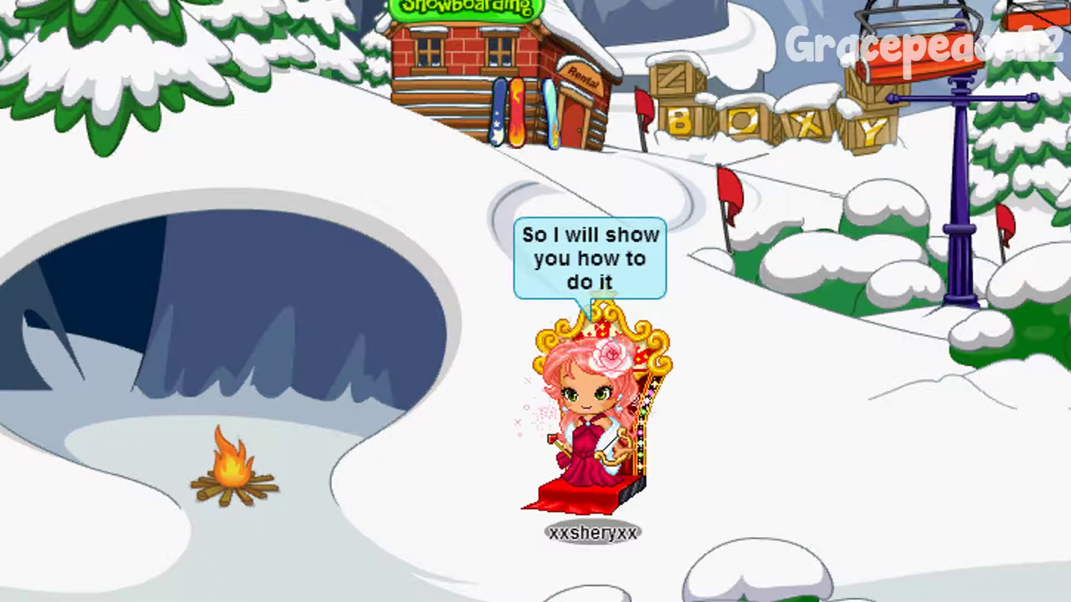
# Step: Send chat messages saying a mouth pack, provided in the description, and an OC like a Fantage avatar are needed
pyautogui.press('Return')
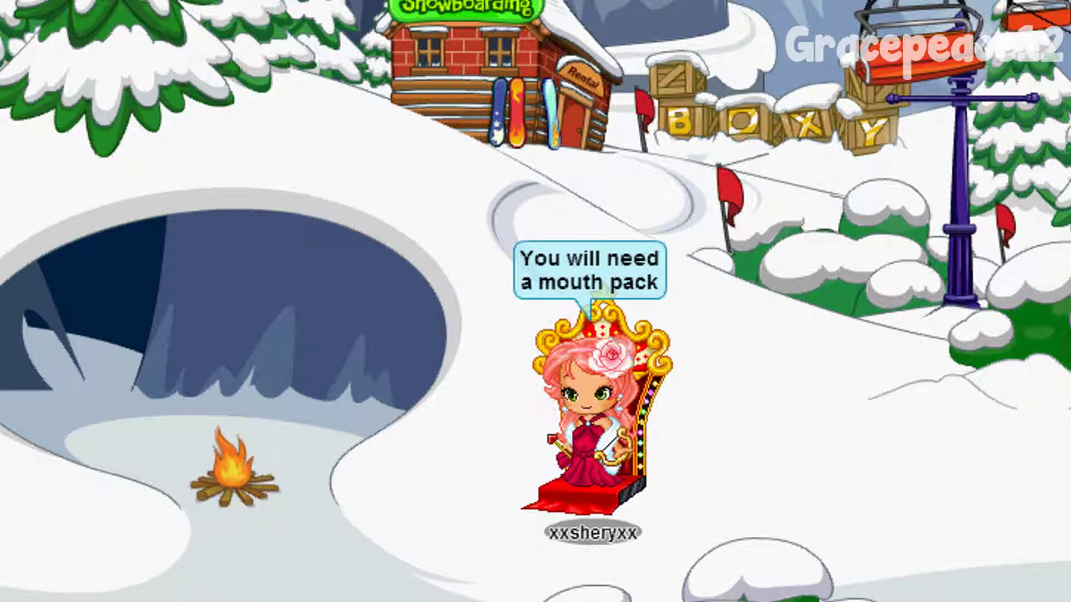
pyautogui.press('Return')
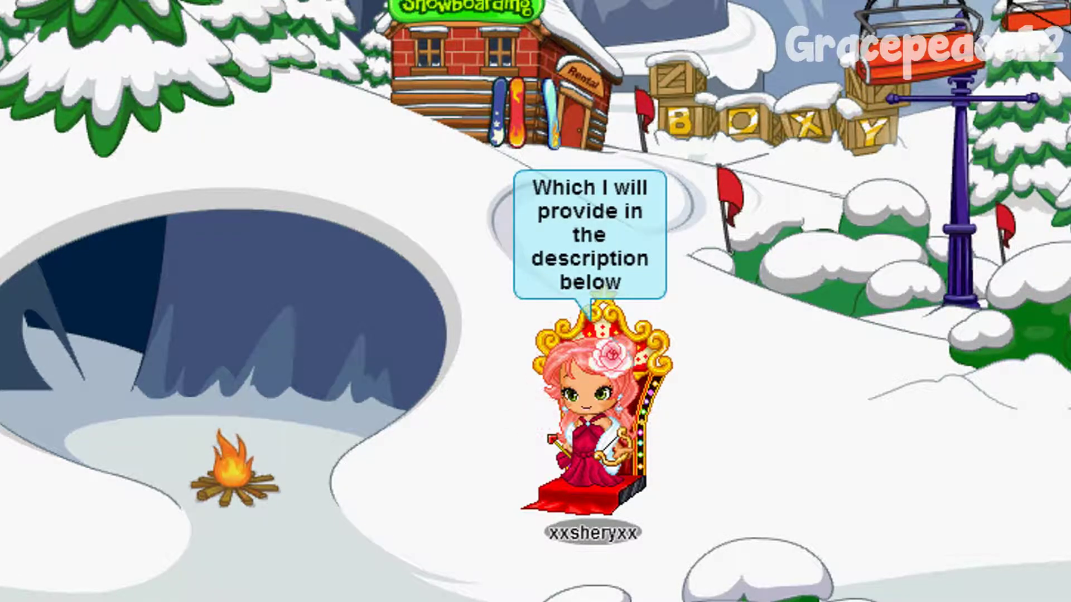
pyautogui.press('Return')
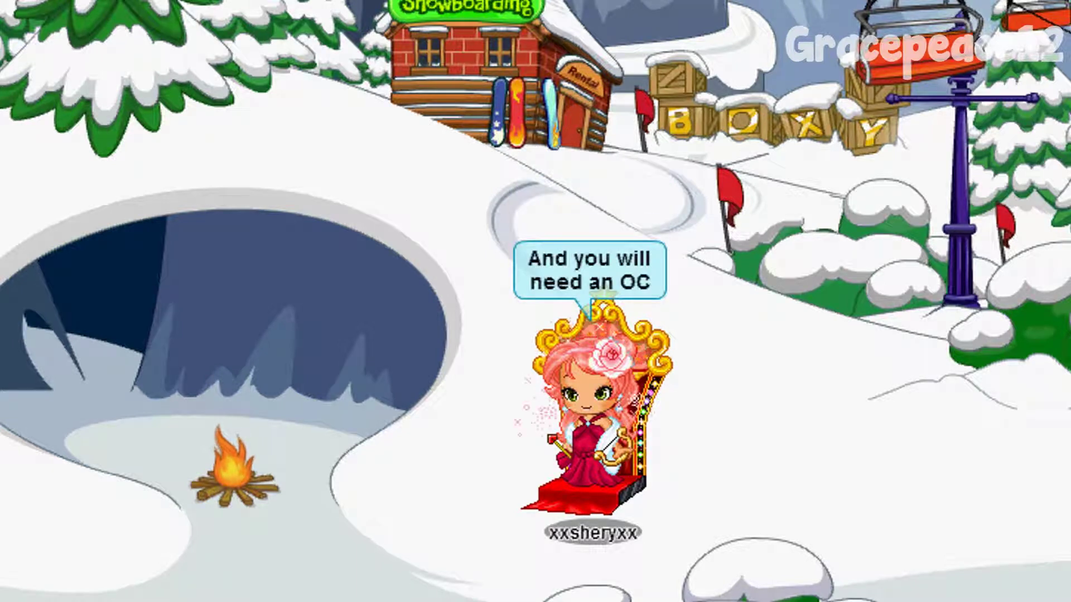
pyautogui.press('Return')
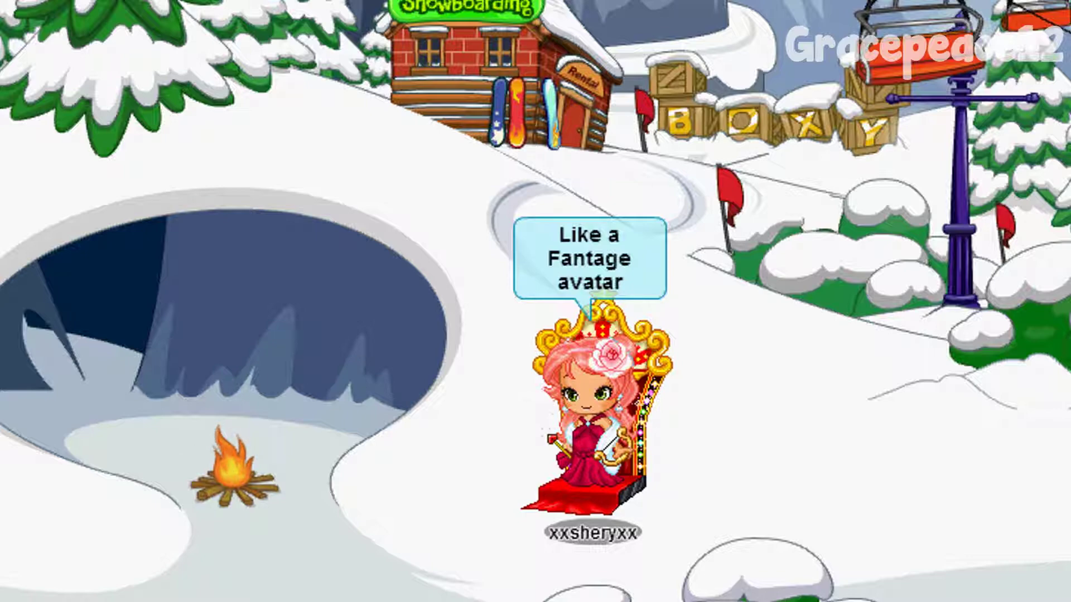
pyautogui.press('Return')
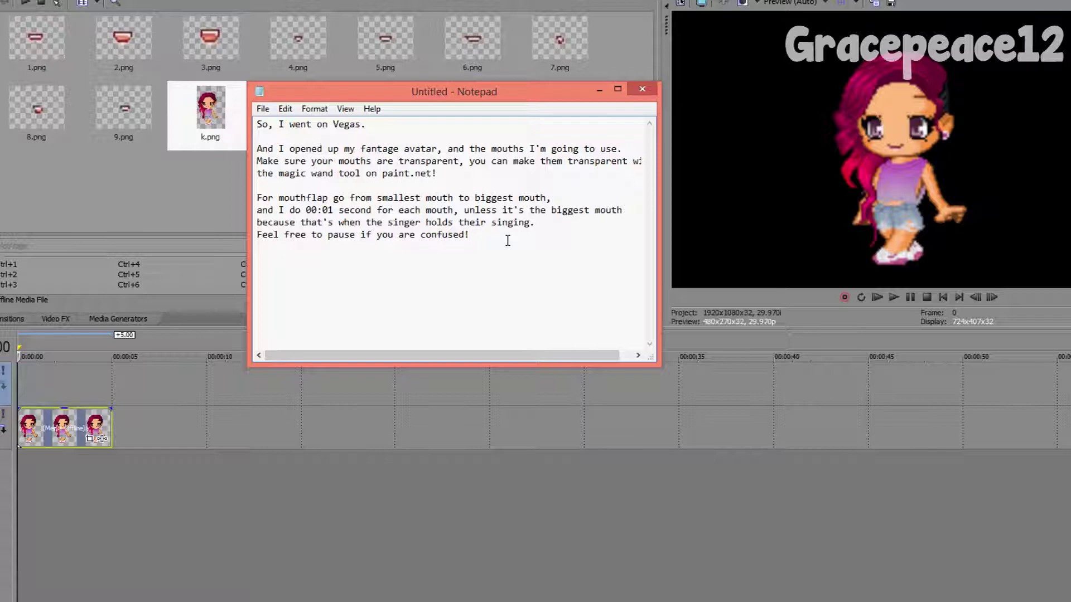
# Step: Widen the Notepad window and add the line "Watch what I do."
pyautogui.moveTo(658, 233); pyautogui.dragTo(708, 236)
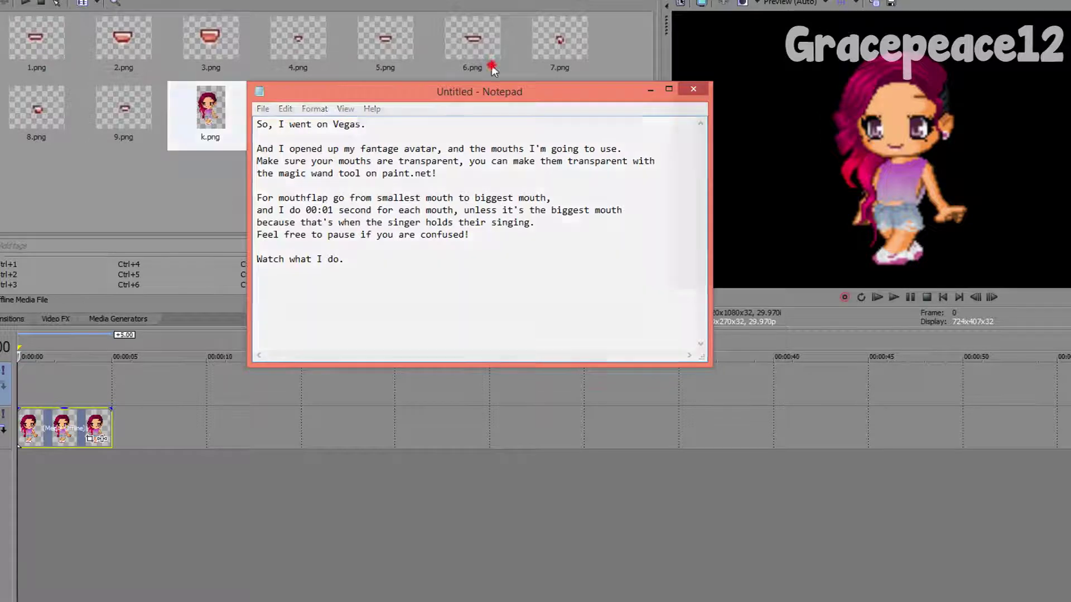
# Step: Switch to Vegas and place the mouth image 4.png on the track above the avatar at the timeline start
pyautogui.click(458, 75)
pyautogui.scroll(2, 163, 361)
pyautogui.click(37, 38)
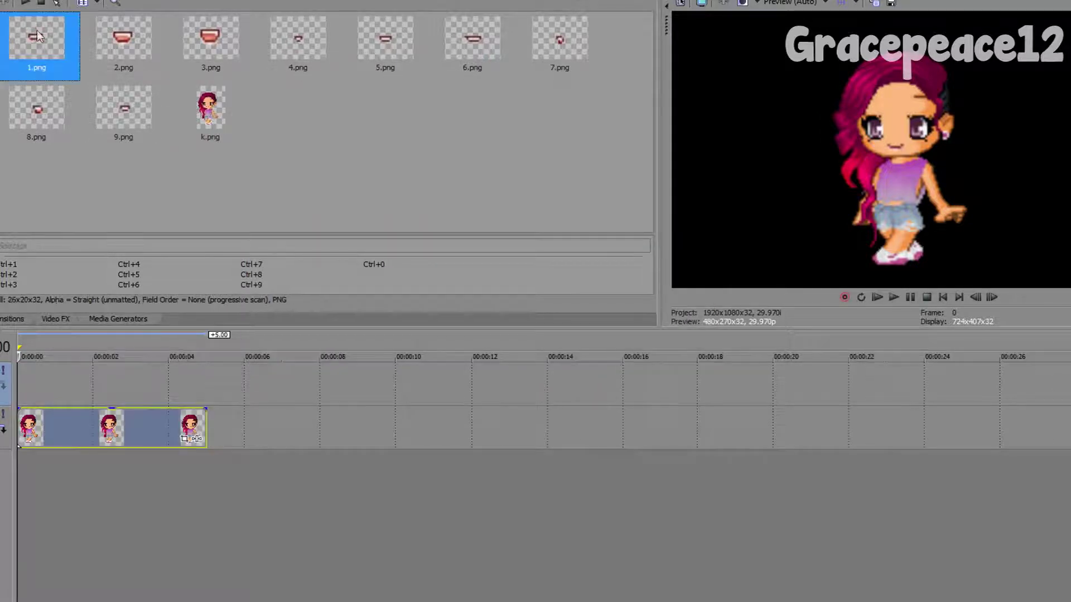
pyautogui.moveTo(298, 38); pyautogui.dragTo(16, 361)
pyautogui.click(92, 394)
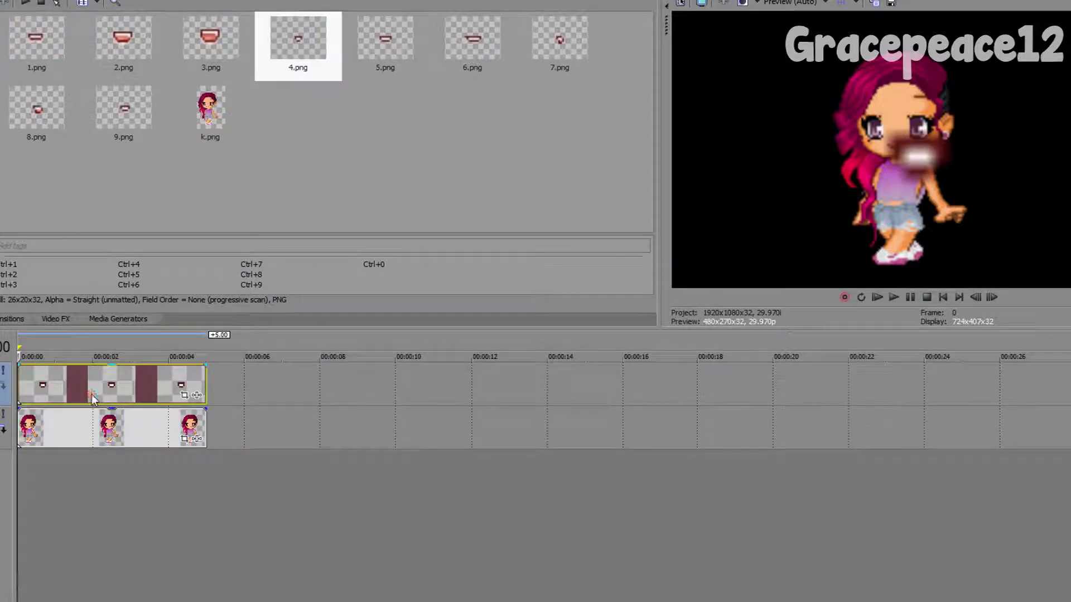
# Step: In Notepad, write "The mouth looks weird here, but use track motion to resize it and make it look like she's mouth-syncing. Look at what I do"
pyautogui.hotkey('alt', 'Tab')
pyautogui.write("The mouth looks weird here, but use track motion to resize it and make it look like she's mout")
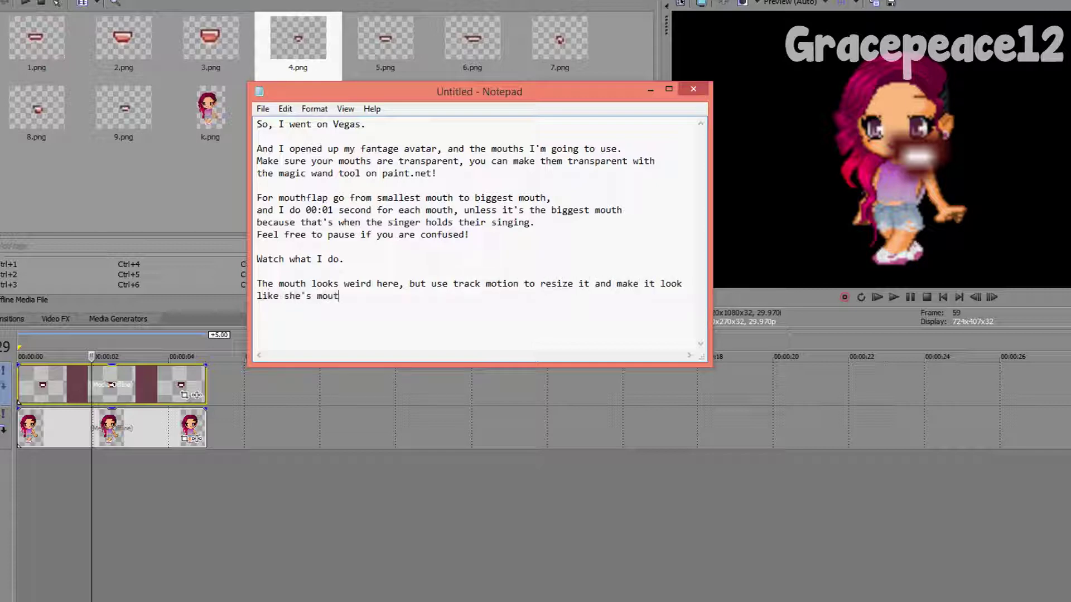
pyautogui.write('h-syncing. Look')
pyautogui.press('BackSpace')
pyautogui.press('BackSpace')
pyautogui.press('BackSpace')
pyautogui.press('BackSpace')
pyautogui.press('BackSpace')
pyautogui.press('BackSpace')
pyautogui.press('BackSpace')
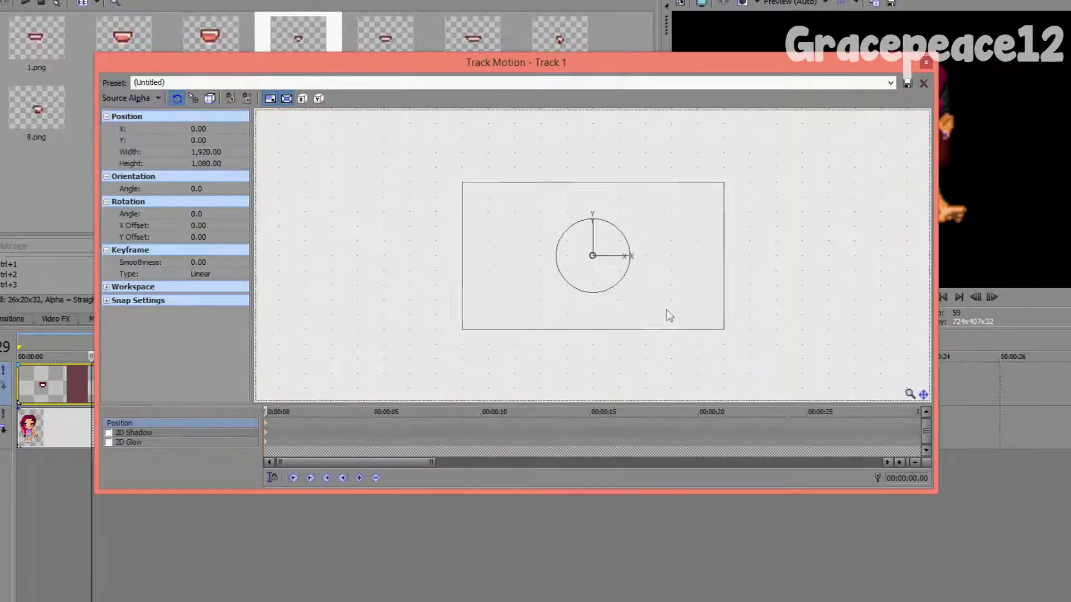
# Step: Use Track Motion to shrink the mouth track to about 279 by 157 and position it at X -85, Y 10
pyautogui.moveTo(562, 66); pyautogui.dragTo(423, 134)
pyautogui.moveTo(583, 398); pyautogui.dragTo(454, 351)
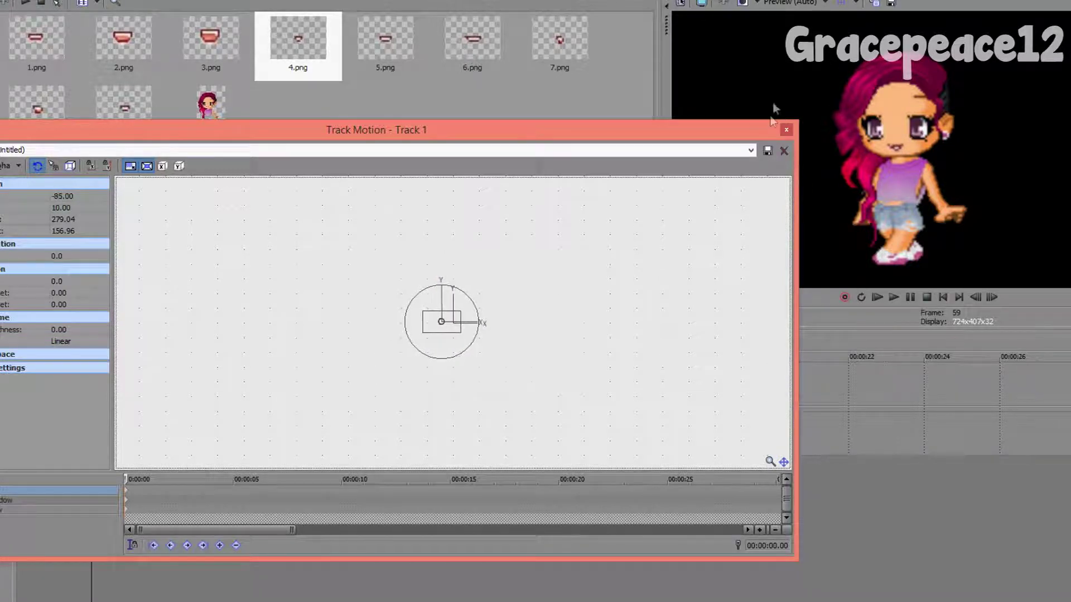
pyautogui.click(785, 130)
# Step: Trim the 4.png mouth clip so that it ends at 00:00:00.02
pyautogui.scroll(3, 442, 385)
pyautogui.moveTo(518, 380); pyautogui.dragTo(41, 380)
pyautogui.scroll(3, 116, 400)
pyautogui.click(47, 399)
pyautogui.scroll(-3, 67, 400)
pyautogui.click(26, 373)
pyautogui.scroll(5, 230, 399)
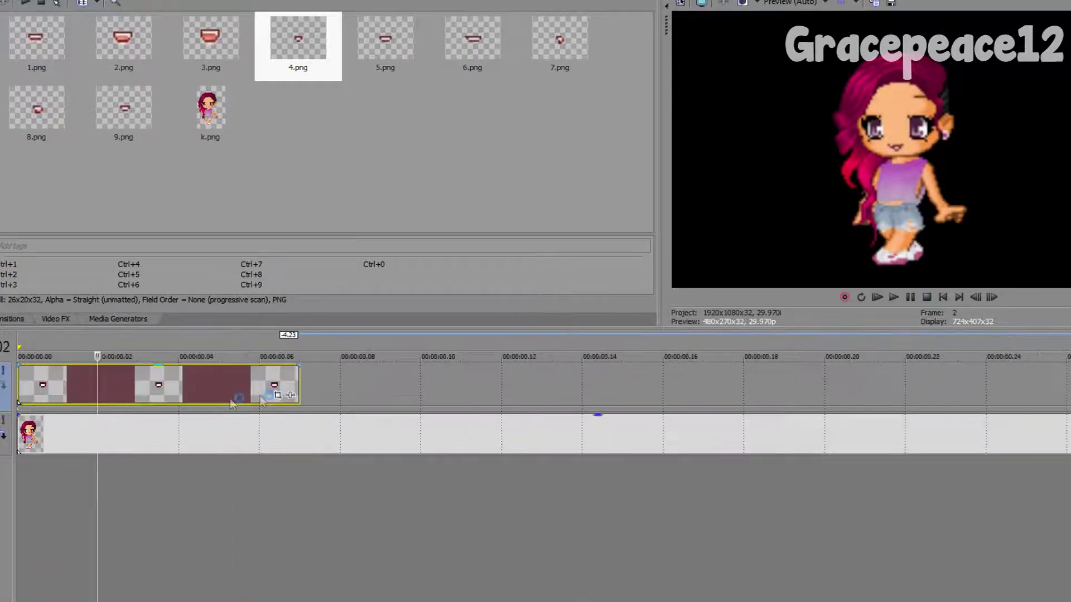
pyautogui.moveTo(300, 385); pyautogui.dragTo(106, 390)
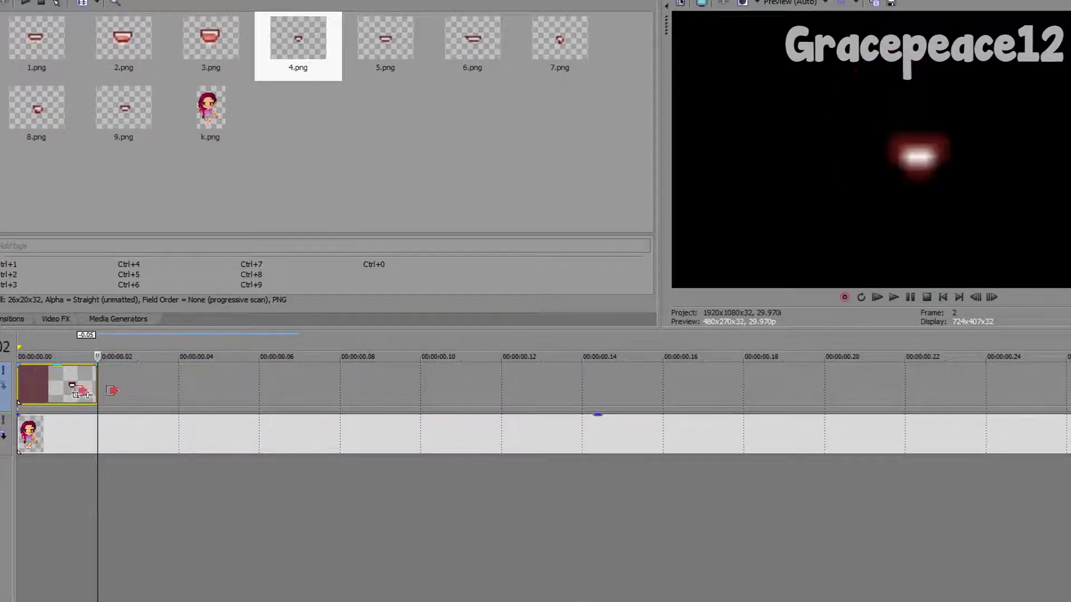
# Step: In Notepad, write "Notice how it's the smallest mouth and it's 00:01 seconds (REALLY small) This makes it smooth and not choppy. Lets add the next mouth!"
pyautogui.hotkey('alt', 'Tab')
pyautogui.press('Return')
pyautogui.press('Return')
pyautogui.write("Notice how it's the smalles")
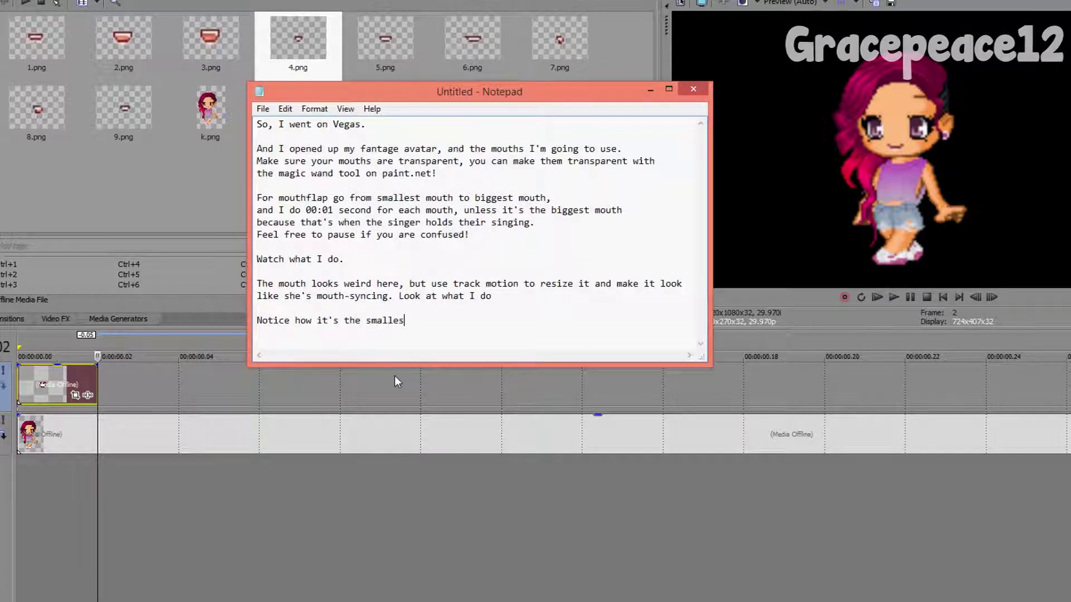
pyautogui.write("t mouth and it's 00:01 seconds (REALLY small")
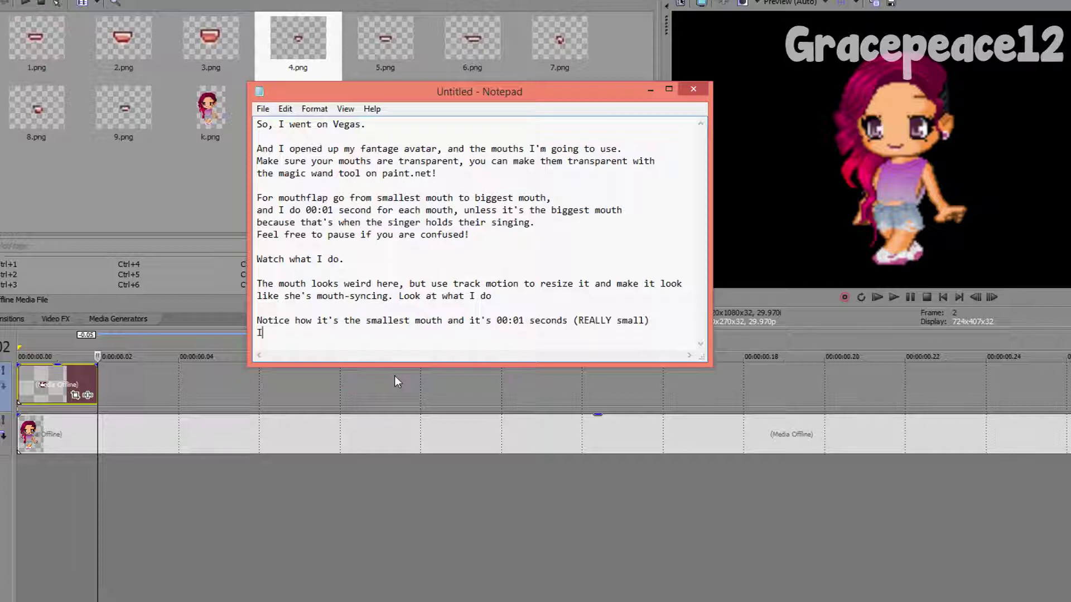
pyautogui.write('This makes it smooth and not choppy. Lets add the nex')
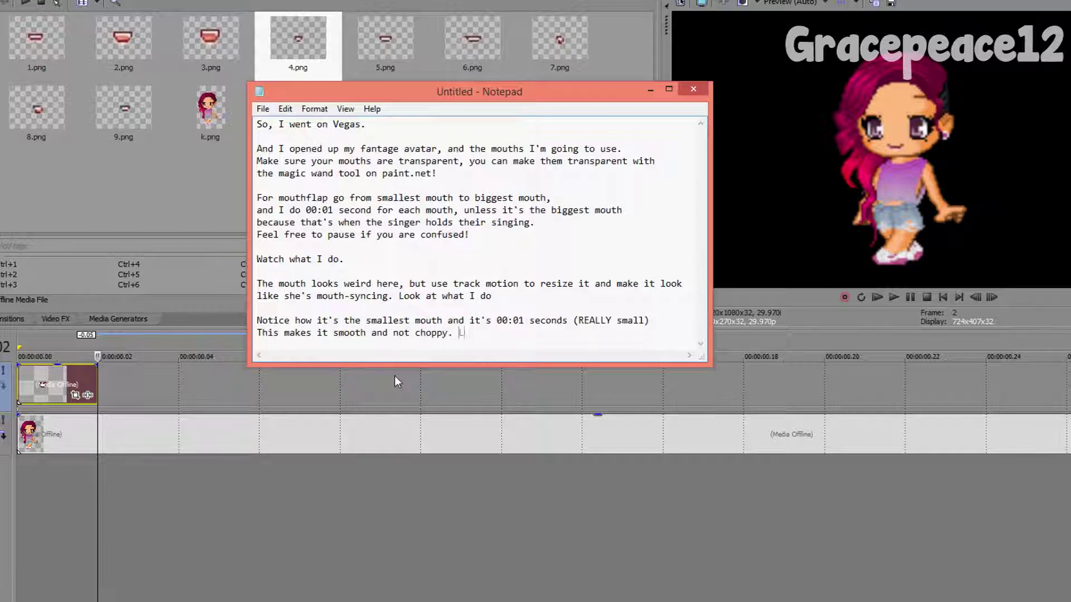
pyautogui.write('t mouth!')
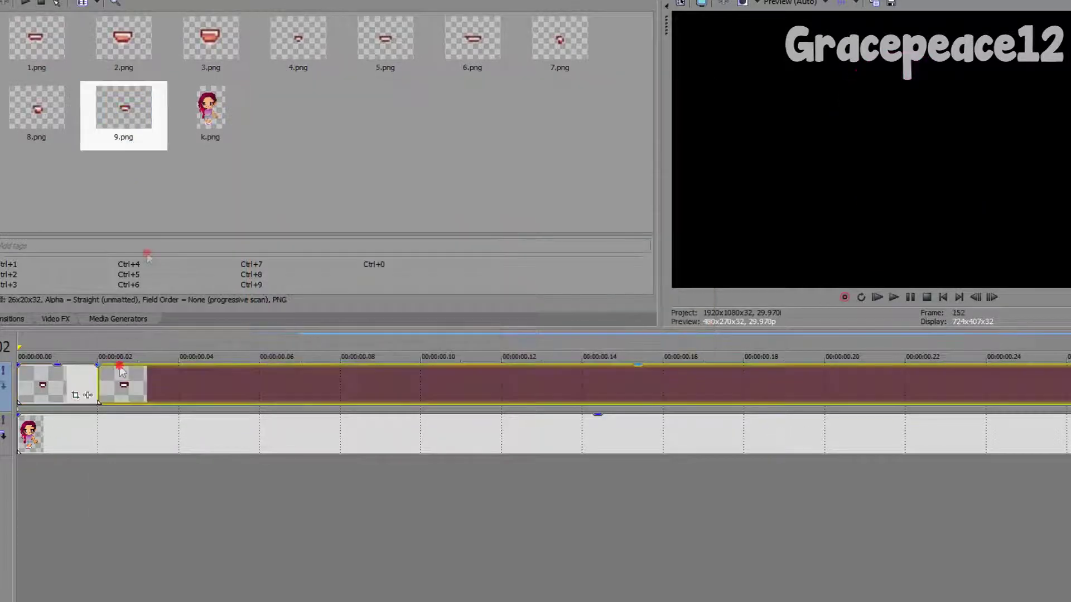
# Step: In Vegas, trim the 9.png and 4.png mouth clips to one frame each, keeping them back to back
pyautogui.click(975, 297)
pyautogui.click(991, 297)
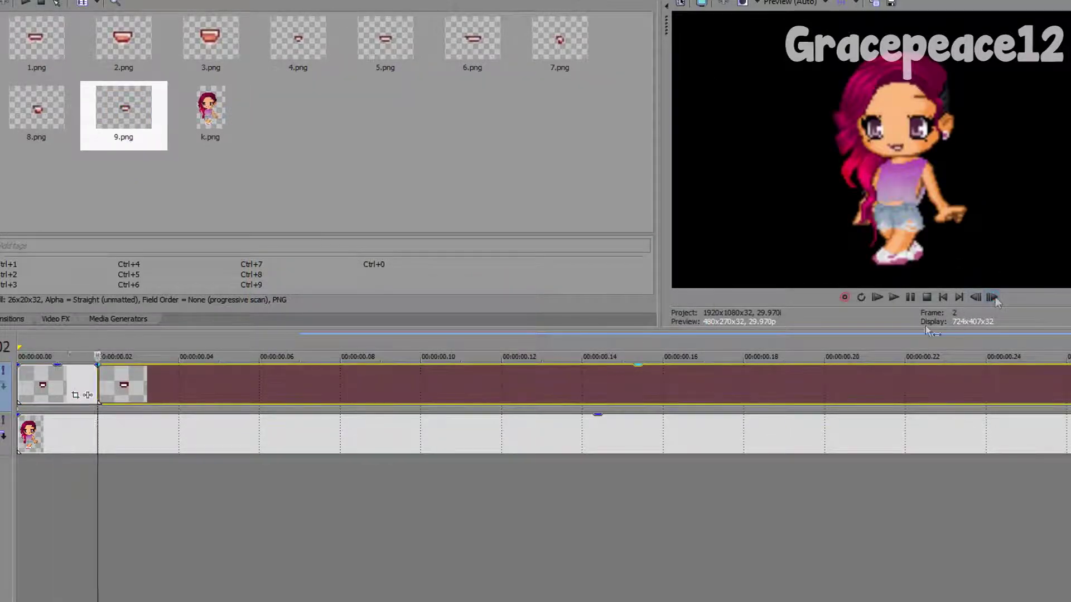
pyautogui.scroll(-5, 816, 401)
pyautogui.moveTo(1036, 384); pyautogui.dragTo(38, 387)
pyautogui.scroll(5, 108, 399)
pyautogui.moveTo(177, 385); pyautogui.dragTo(105, 399)
pyautogui.hotkey('ctrl', 'Home')
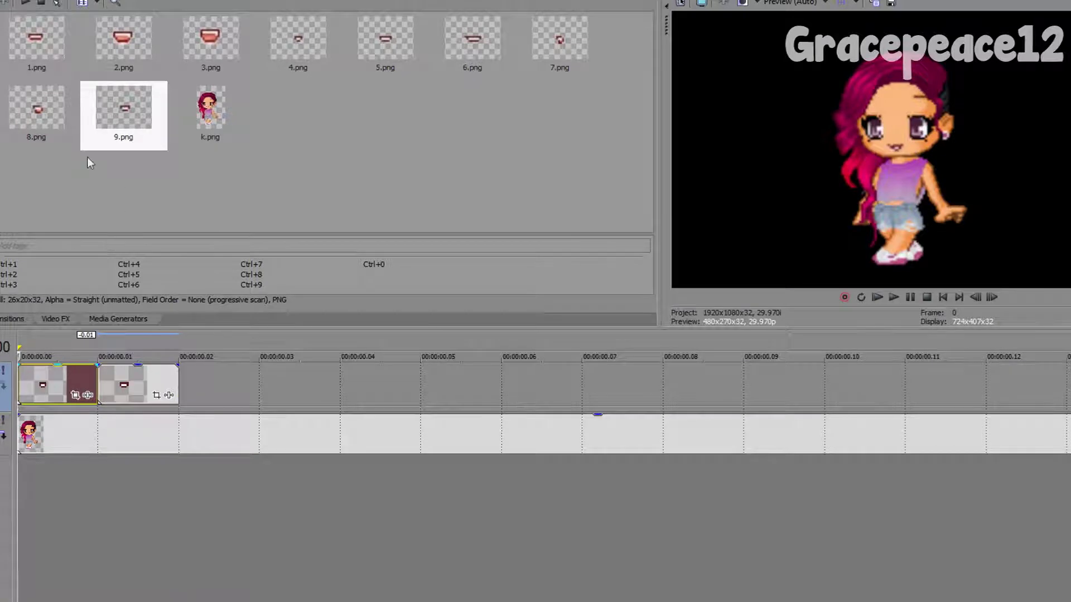
pyautogui.press('Right')
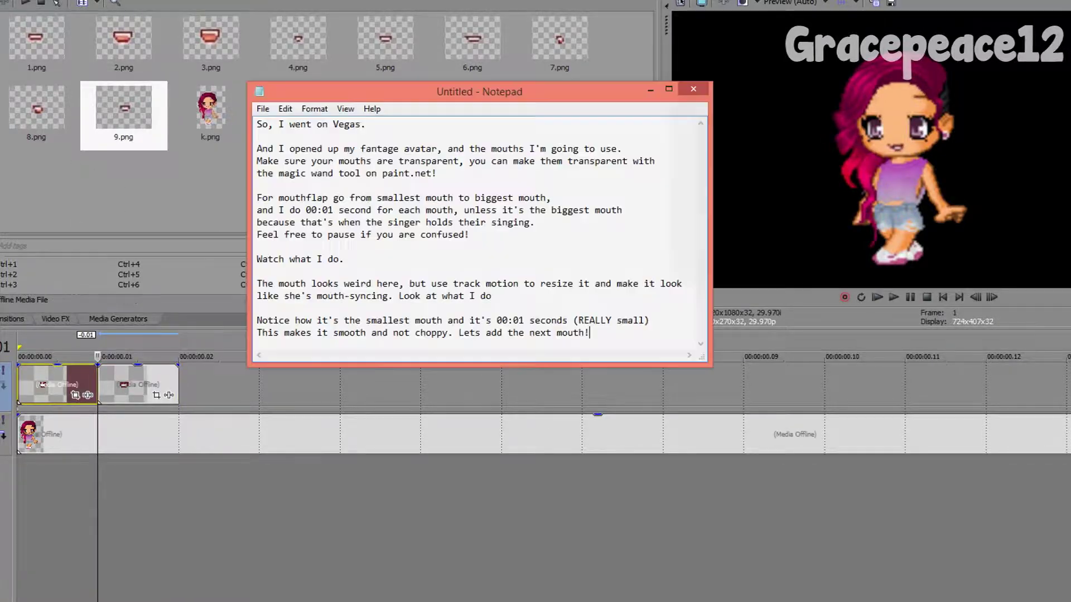
# Step: In Notepad, add "While you add more mouths, you may need to resize or move your mouths feel free to do that!"
pyautogui.press('Return')
pyautogui.write('While you a')
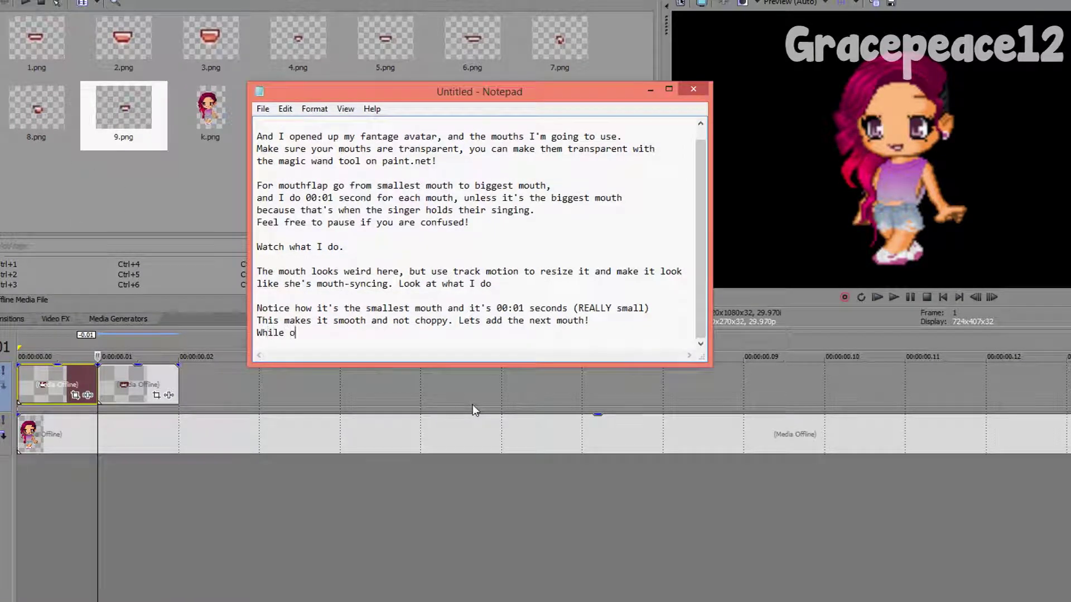
pyautogui.write('dd more mouths, you ')
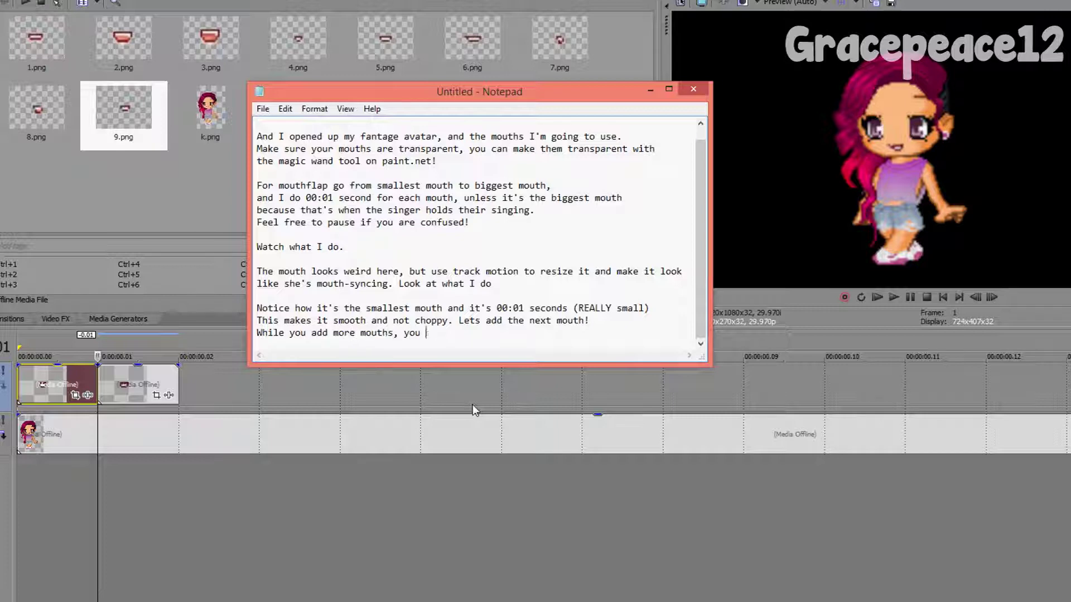
pyautogui.write('may need to resize or move your mouths')
pyautogui.press('Return')
pyautogui.write('feel free to do that!')
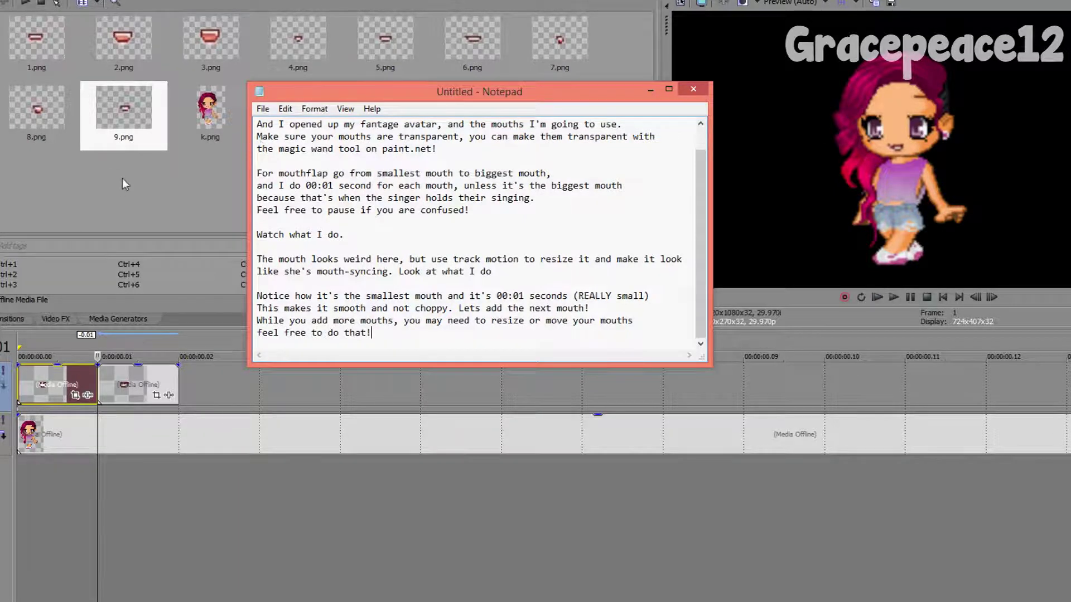
# Step: In Vegas, place 5.png directly after the 9.png mouth clip and trim it to one frame
pyautogui.click(122, 179)
pyautogui.moveTo(385, 40); pyautogui.dragTo(161, 389)
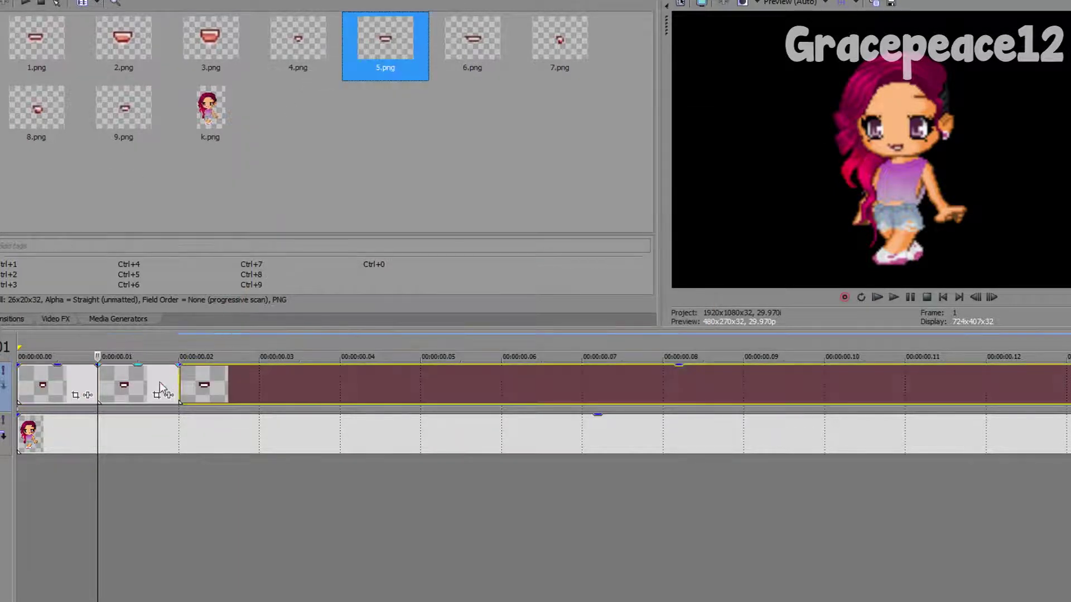
pyautogui.click(160, 384)
pyautogui.click(283, 380)
pyautogui.click(153, 387)
pyautogui.scroll(-2, 168, 385)
pyautogui.click(943, 296)
pyautogui.scroll(-3, 461, 418)
pyautogui.moveTo(784, 376); pyautogui.dragTo(38, 383)
pyautogui.scroll(4, 175, 411)
pyautogui.moveTo(178, 414); pyautogui.dragTo(138, 414)
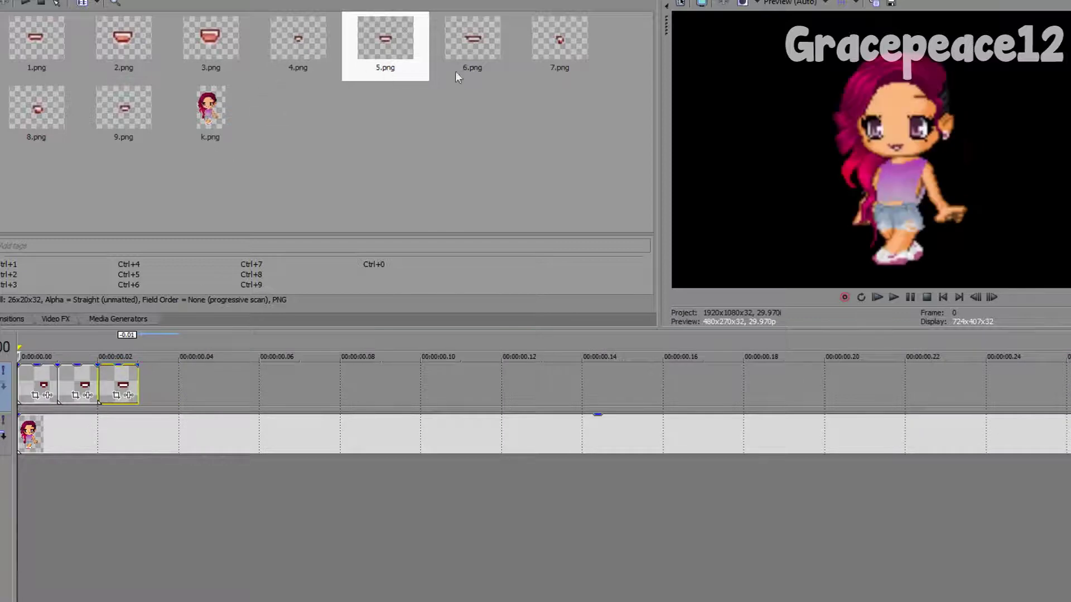
# Step: Place 2.png directly after the 5.png mouth clip and trim it to one frame
pyautogui.moveTo(140, 45); pyautogui.dragTo(145, 385)
pyautogui.click(219, 384)
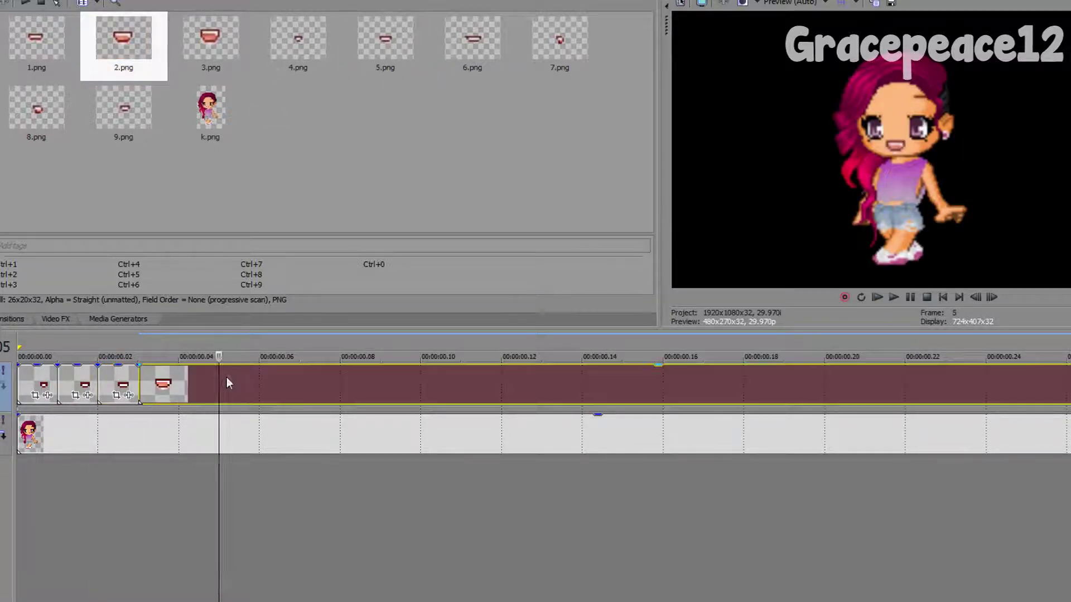
pyautogui.scroll(-10, 227, 377)
pyautogui.moveTo(1048, 375); pyautogui.dragTo(44, 387)
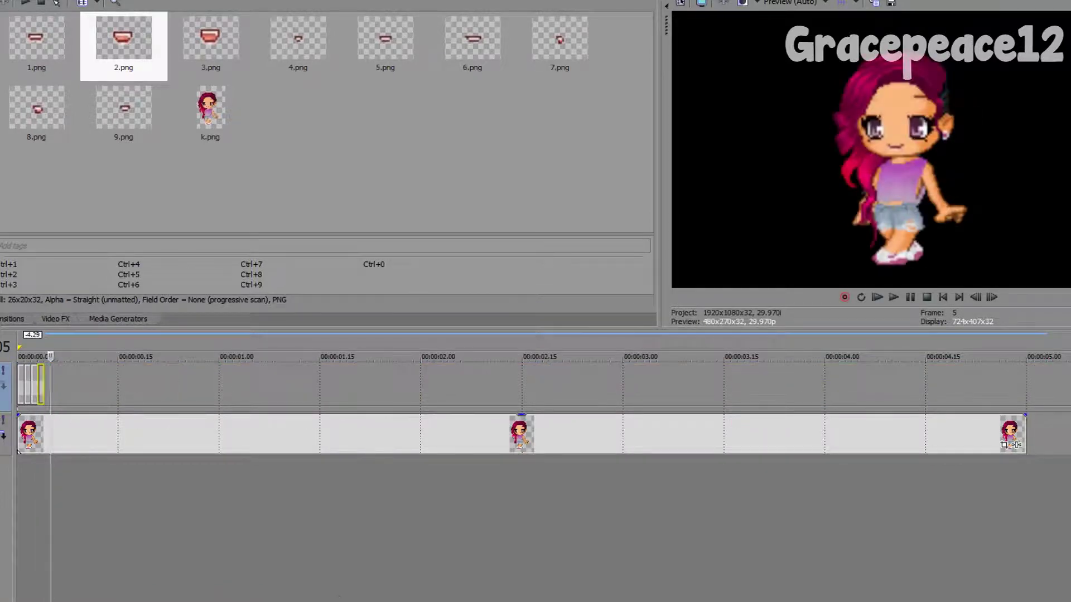
# Step: In Notepad, add "You don't always have to use the same mouth, add different mouths and try different combos!"
pyautogui.click(405, 567)
pyautogui.write("You don't always have to use the same mouth, add")
pyautogui.press('Return')
pyautogui.write('same mouth, add d')
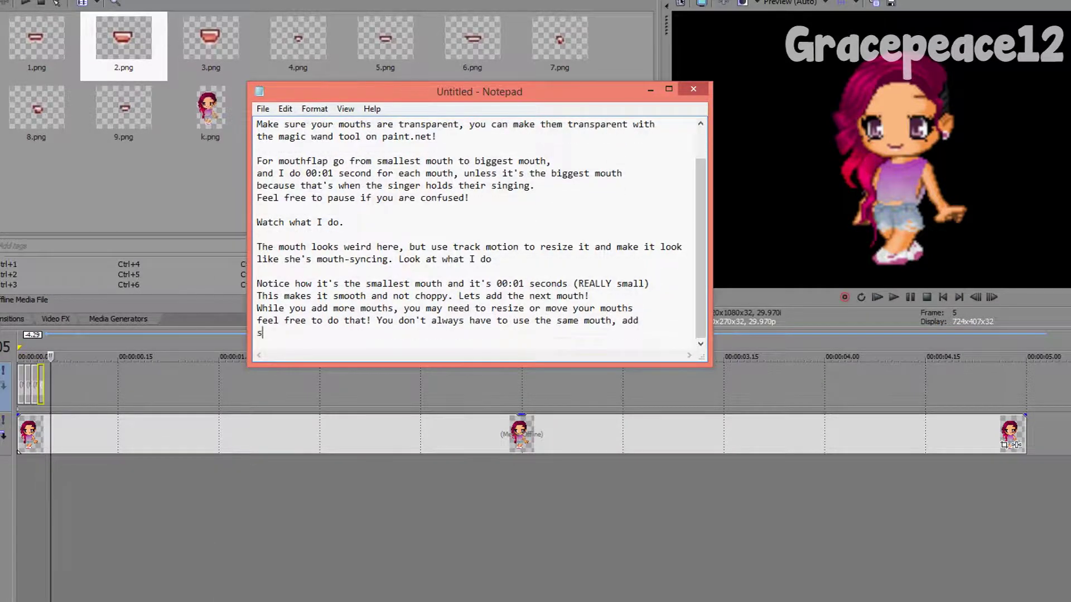
pyautogui.write('ifferent mouths and try different combos!')
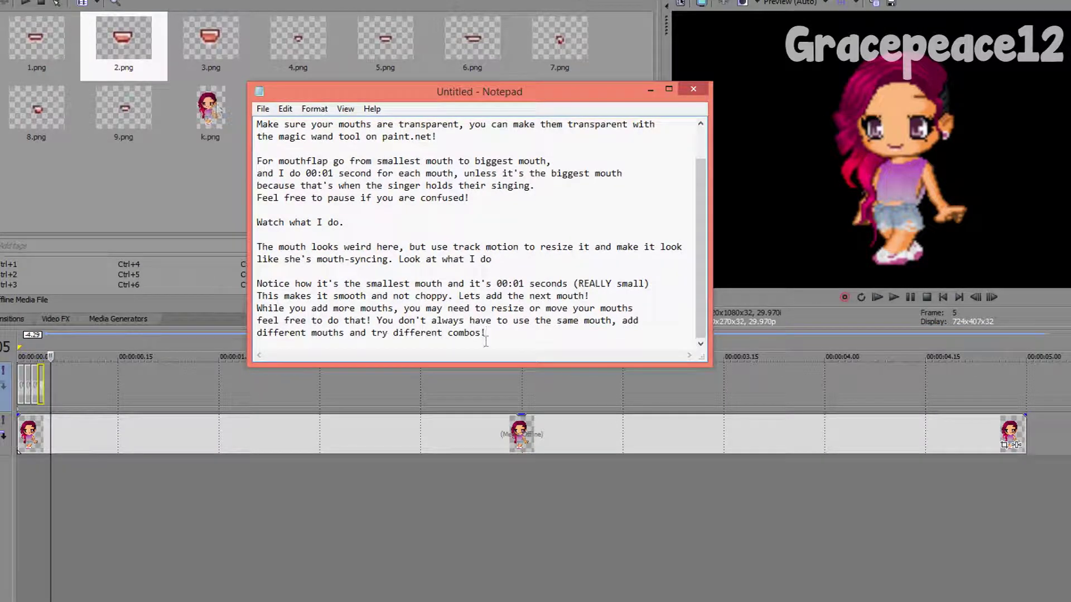
# Step: In Vegas, add 3.png after the 2.png mouth clip and trim it to one frame
pyautogui.moveTo(211, 37); pyautogui.dragTo(53, 383)
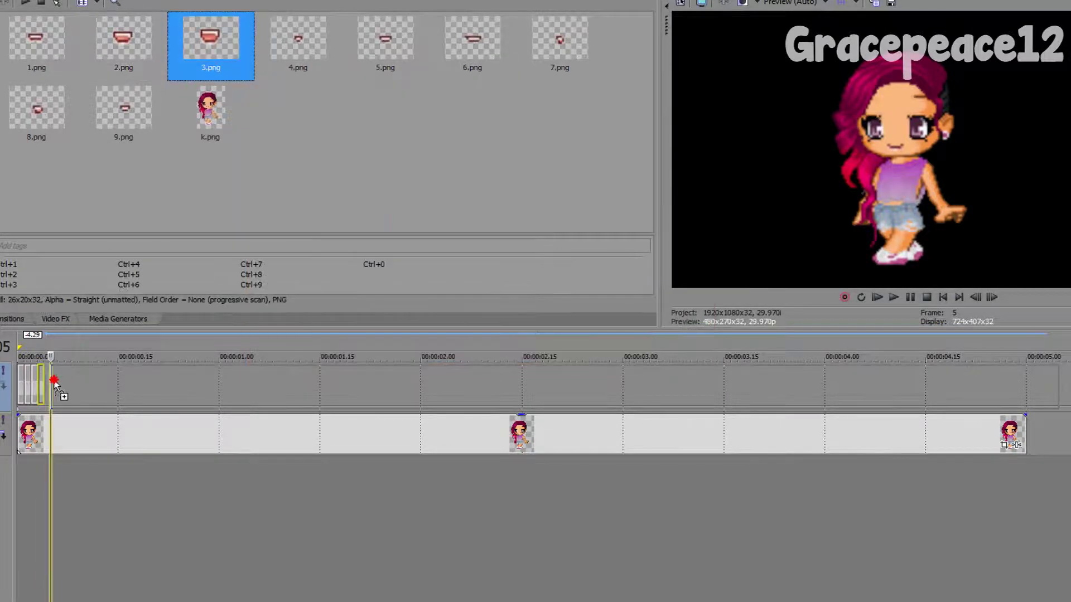
pyautogui.moveTo(1054, 380); pyautogui.dragTo(51, 382)
pyautogui.scroll(3, 64, 382)
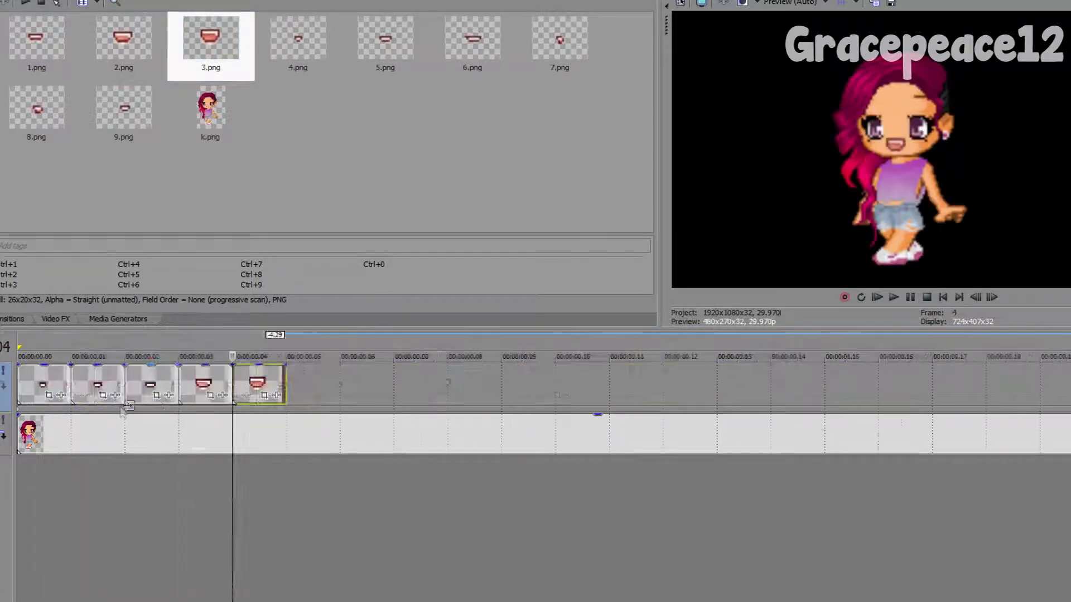
# Step: Step backward and forward frame by frame through the mouth clips to examine how each mouth sits on the face
pyautogui.scroll(6, 107, 404)
pyautogui.click(974, 297)
pyautogui.click(975, 297)
pyautogui.click(975, 298)
pyautogui.click(975, 297)
pyautogui.click(991, 298)
pyautogui.doubleClick(991, 298)
pyautogui.click(990, 298)
pyautogui.click(978, 298)
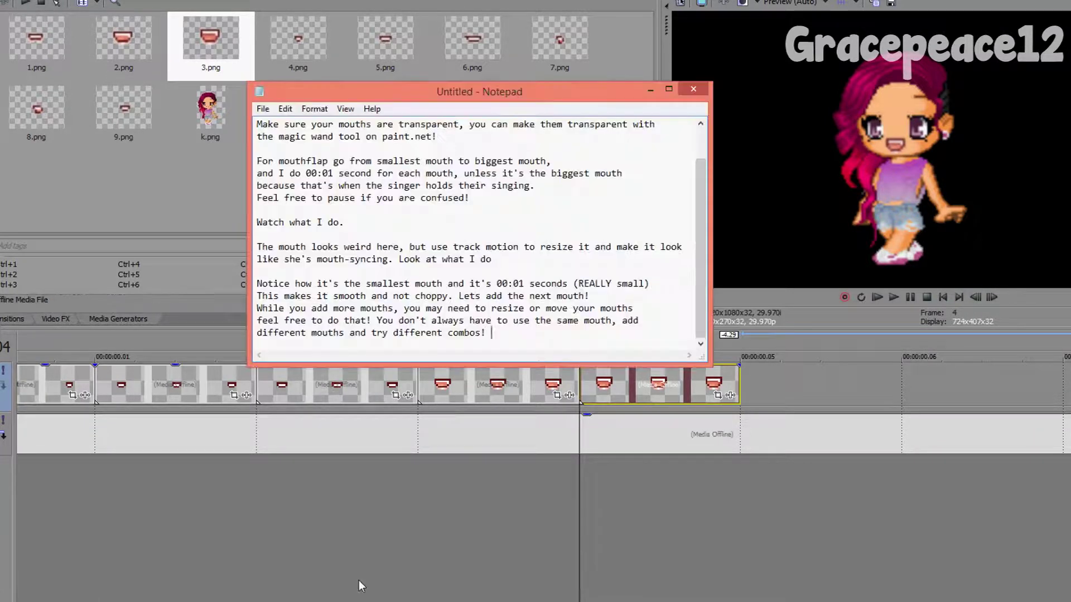
# Step: In Notepad, add the question "Do you notice how this mouth is a bit off?" and advise using pan/crop
pyautogui.press('Return')
pyautogui.write('Do you')
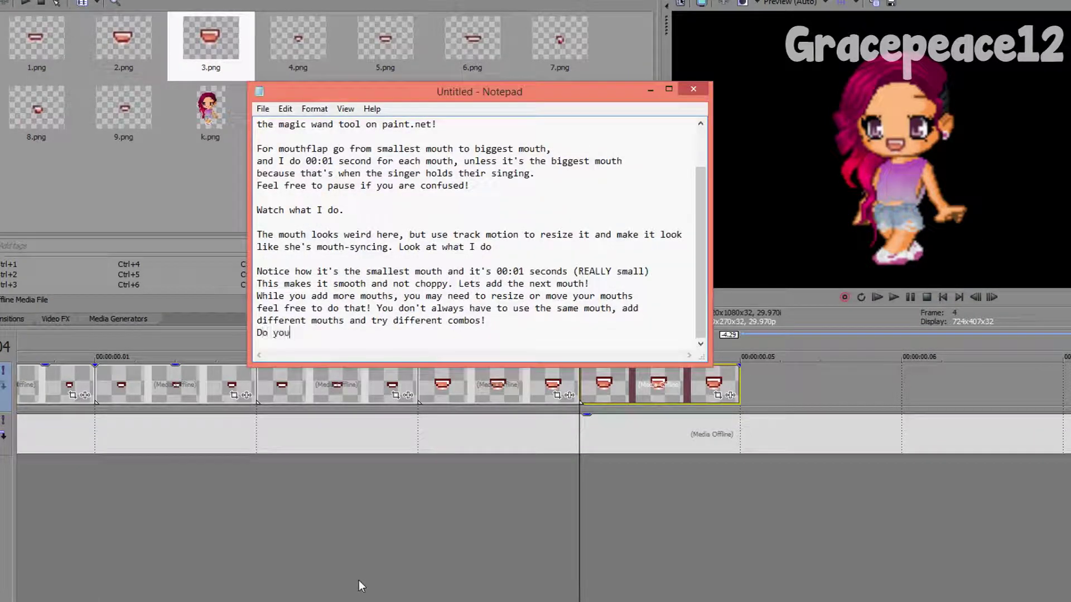
pyautogui.write(' notice how this mouth is a bit off? Use pan/crop')
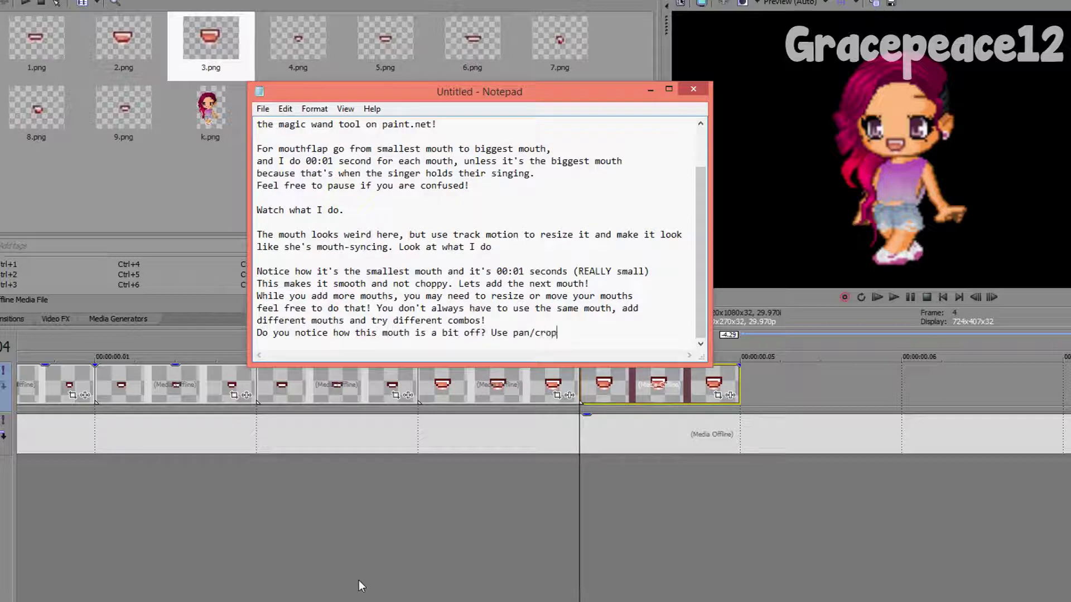
pyautogui.write('that.')
# Step: In Vegas, reposition the 3.png mouth with Pan/Crop, centering its frame at about X 12.1, Y 9.9
pyautogui.click(718, 395)
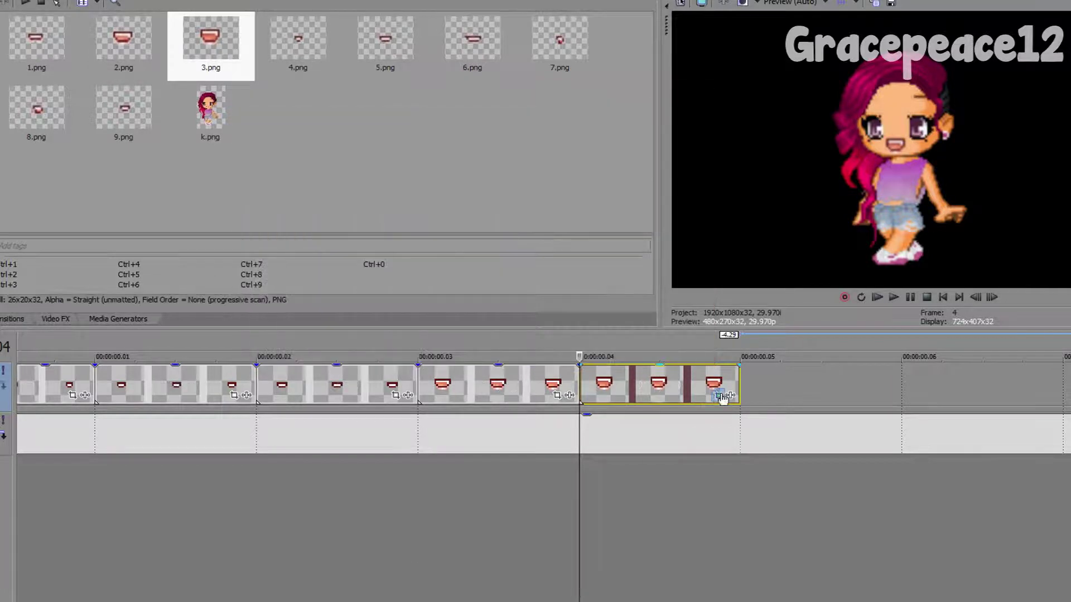
pyautogui.moveTo(471, 361); pyautogui.dragTo(467, 361)
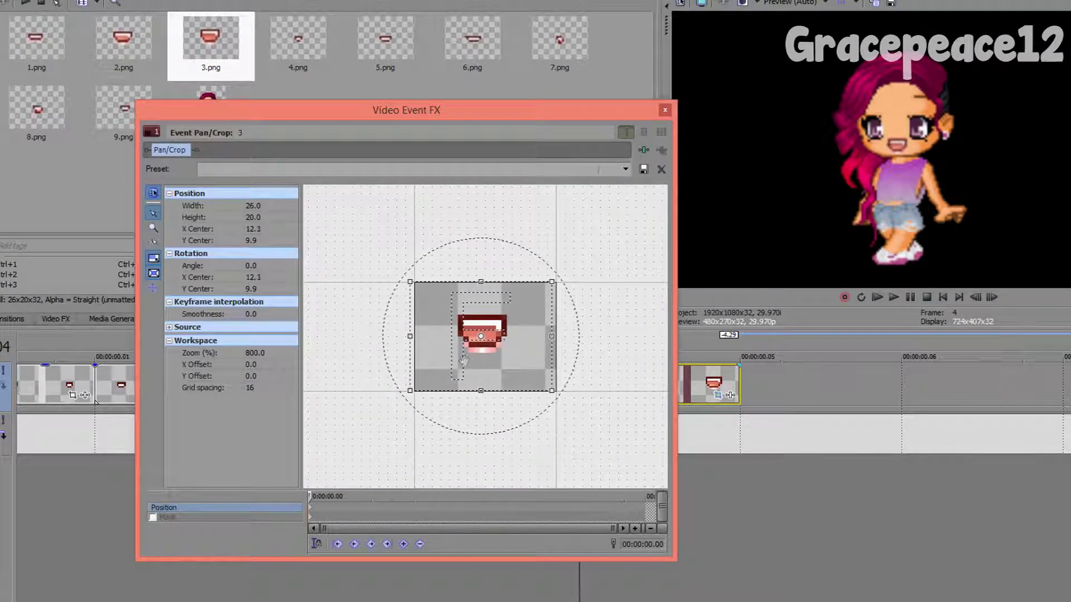
pyautogui.click(664, 110)
pyautogui.rightClick(489, 381)
# Step: In Notepad, add "Once you have your last mouth, just copy the previous mouths to make it look like she/he is closing their mouth"
pyautogui.hotkey('alt', 'Tab')
pyautogui.press('Return')
pyautogui.write('Once you have your la')
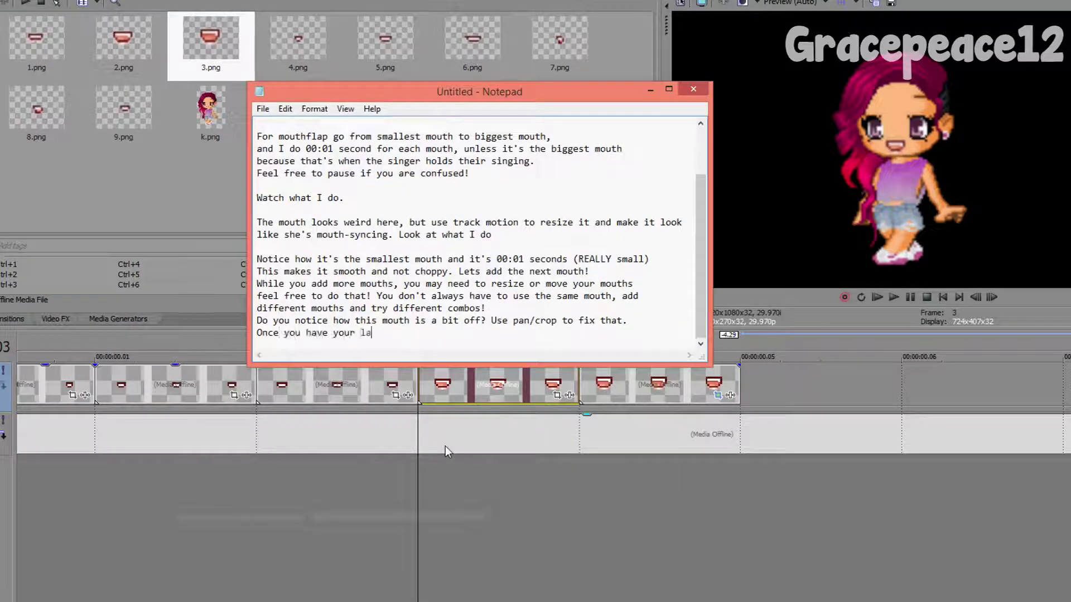
pyautogui.write('st mouth, just copy the pre')
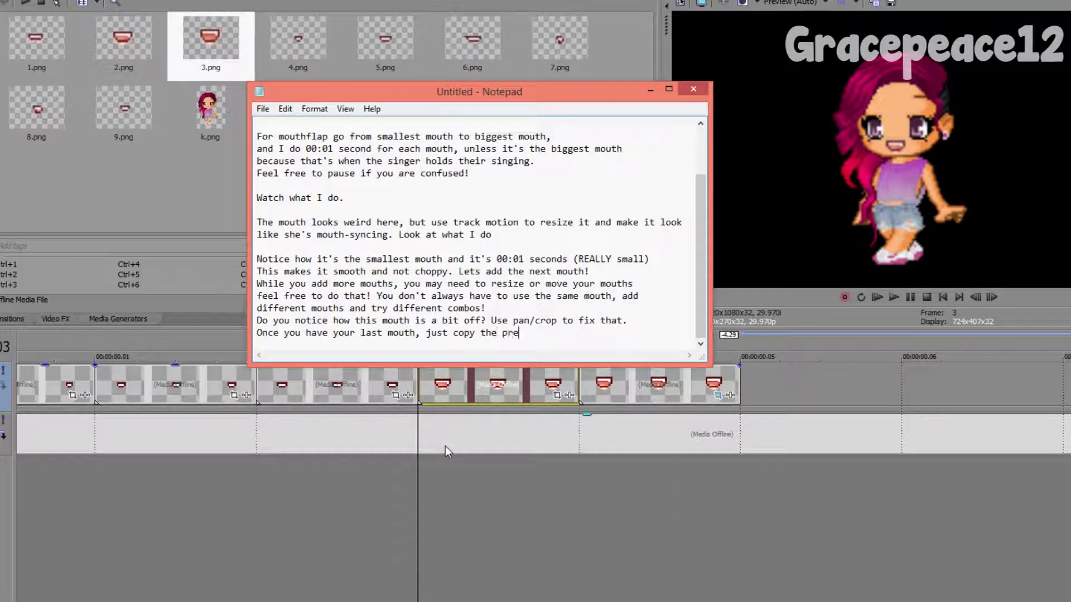
pyautogui.write('vious mouths to make')
pyautogui.press('Return')
pyautogui.write('it look likt')
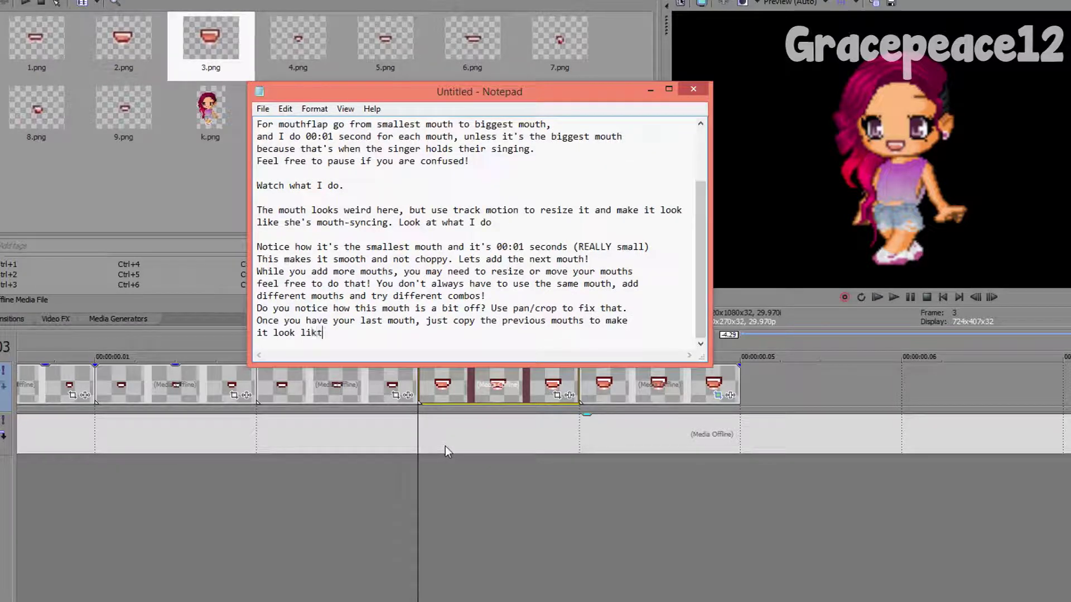
pyautogui.press('BackSpace')
pyautogui.write('e she/he is closing their mouth')
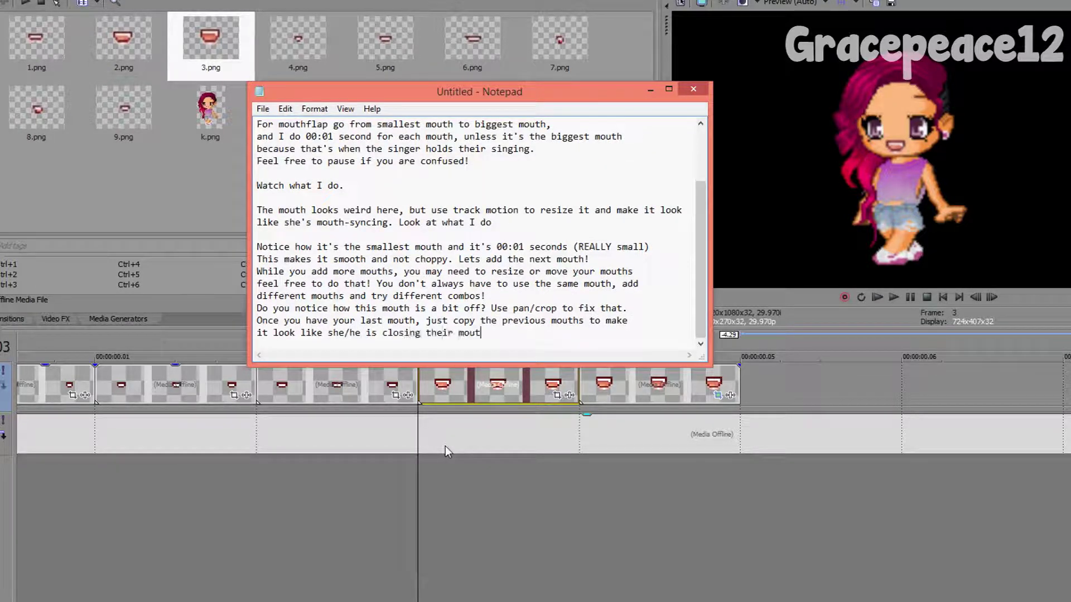
# Step: In Vegas, copy the 2.png mouth clip and paste it directly after the 3.png clip at 00:00:00.05
pyautogui.rightClick(287, 385)
pyautogui.click(335, 399)
pyautogui.rightClick(515, 385)
pyautogui.click(557, 357)
pyautogui.rightClick(743, 378)
pyautogui.click(764, 385)
# Step: Copy the third mouth clip and paste it at 00:00:00.06 to continue the closing sequence
pyautogui.scroll(-3, 504, 400)
pyautogui.click(214, 379)
pyautogui.rightClick(162, 384)
pyautogui.click(203, 350)
pyautogui.rightClick(342, 393)
pyautogui.click(304, 376)
pyautogui.rightClick(343, 377)
# Step: Copy the second and first mouth clips and paste them at 00:00:00.07 and 00:00:00.08 to finish closing the mouth
pyautogui.click(107, 384)
pyautogui.rightClick(107, 384)
pyautogui.click(187, 350)
pyautogui.rightClick(401, 371)
pyautogui.click(424, 391)
pyautogui.click(53, 390)
pyautogui.rightClick(53, 390)
pyautogui.click(78, 336)
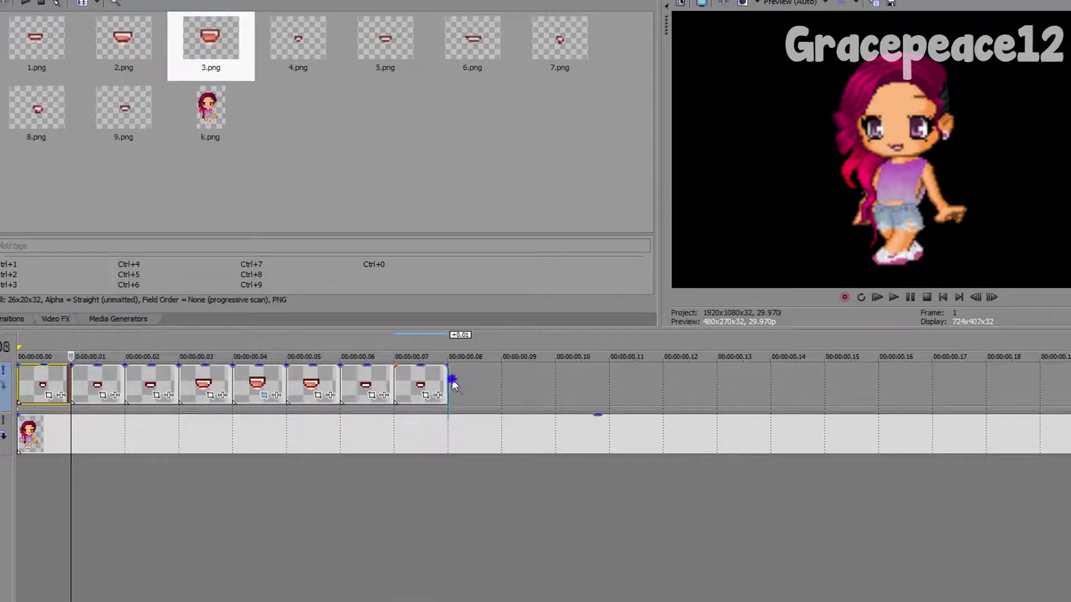
pyautogui.rightClick(468, 389)
pyautogui.click(480, 407)
# Step: Select the whole mouth sequence as the loop region and preview it with looped playback
pyautogui.scroll(-4, 555, 491)
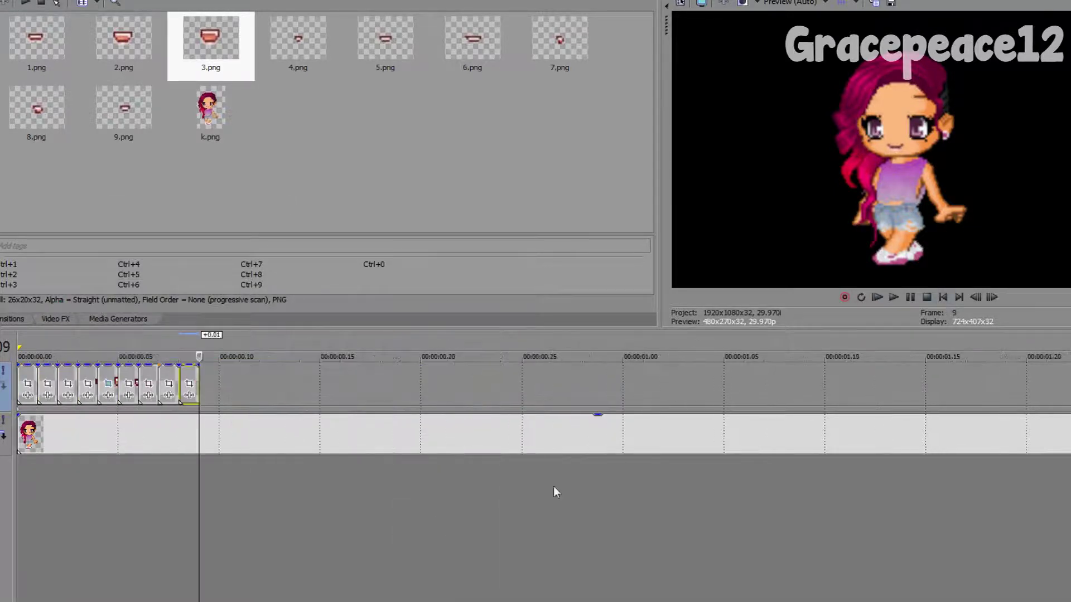
pyautogui.moveTo(223, 490); pyautogui.dragTo(18, 489)
pyautogui.click(893, 297)
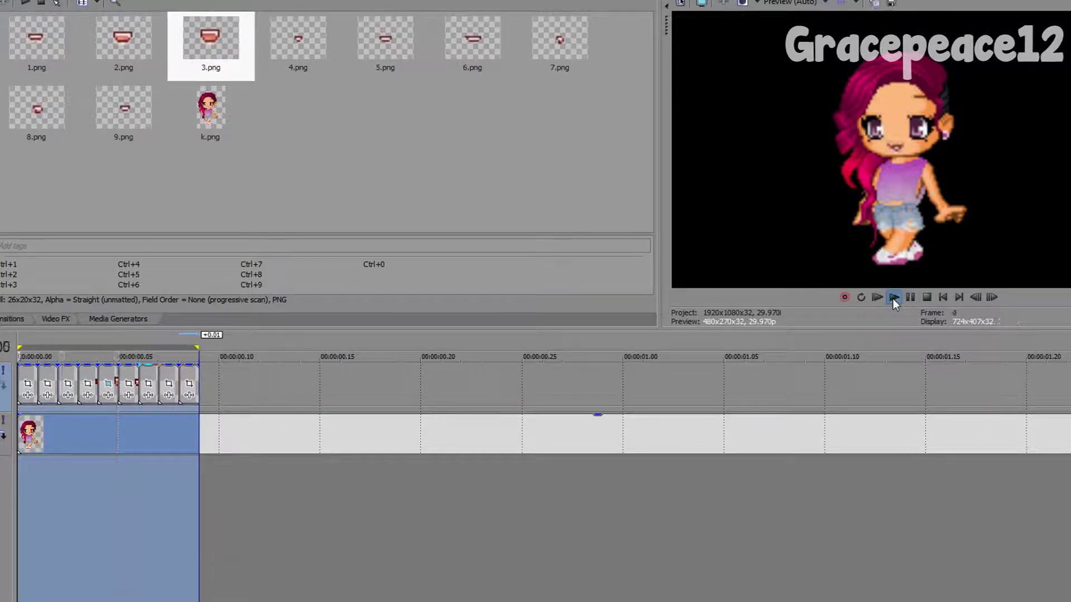
pyautogui.press('q')
pyautogui.scroll(3, 765, 424)
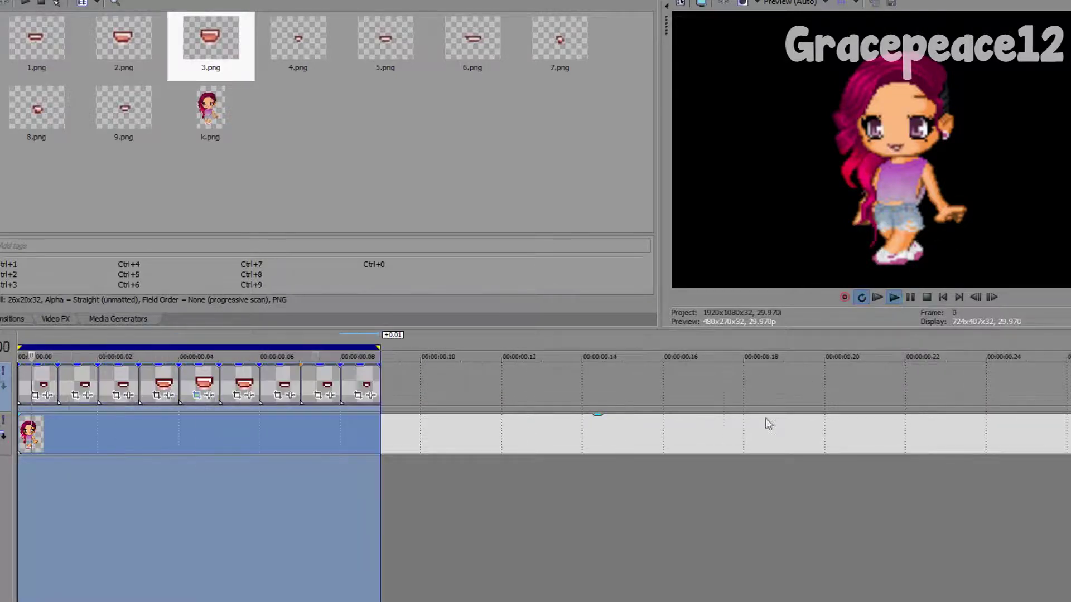
pyautogui.scroll(1, 770, 421)
pyautogui.click(914, 297)
# Step: Move the last mouth clip two frames later, to 00:00:00.10
pyautogui.click(390, 385)
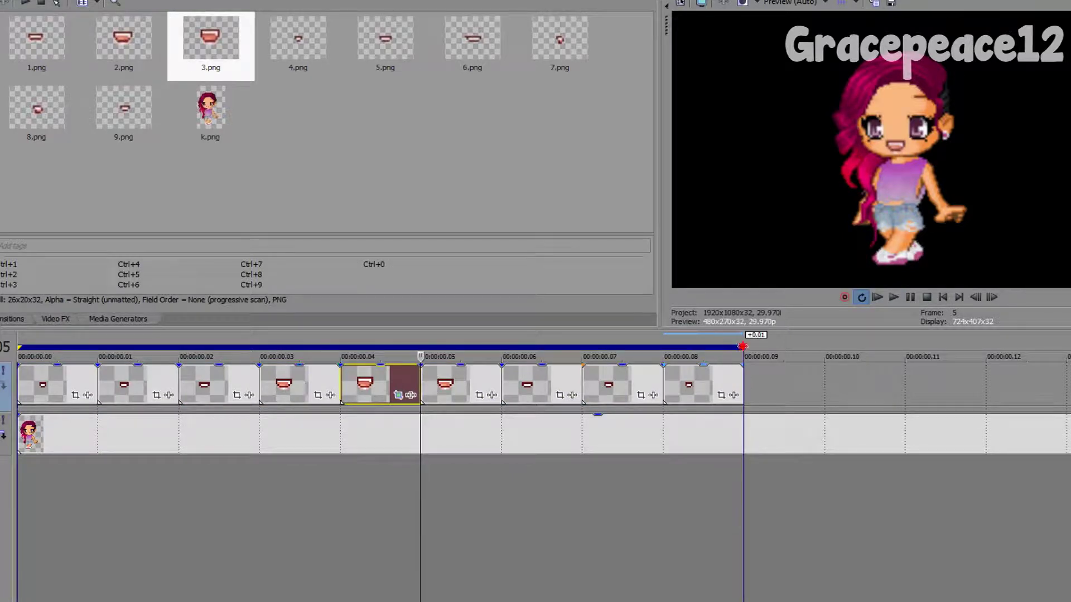
pyautogui.moveTo(703, 385); pyautogui.dragTo(865, 384)
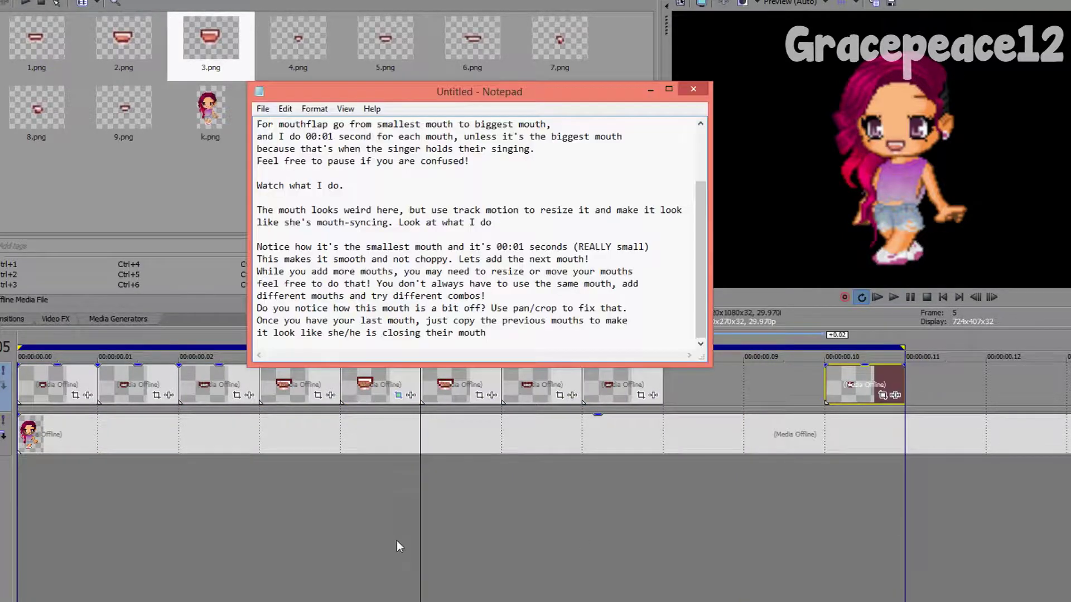
# Step: In Notepad, end the sentence with a period and add "I usually play what I have so I can make changes!"
pyautogui.write('.')
pyautogui.press('Return')
pyautogui.write('I usually play what I have so I can make changes!')
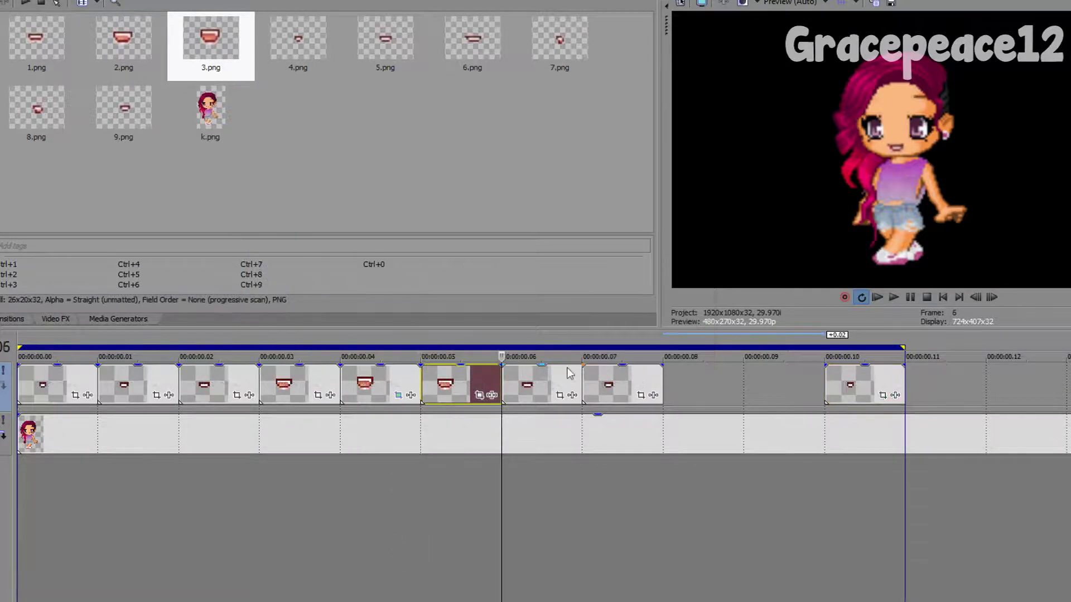
# Step: In Vegas, shift the remaining three closing mouth clips two frames later and stretch the 3.png clip to three frames
pyautogui.moveTo(438, 383); pyautogui.dragTo(761, 380)
pyautogui.click(851, 382)
pyautogui.click(780, 382)
pyautogui.moveTo(517, 382); pyautogui.dragTo(678, 381)
pyautogui.moveTo(464, 383); pyautogui.dragTo(625, 383)
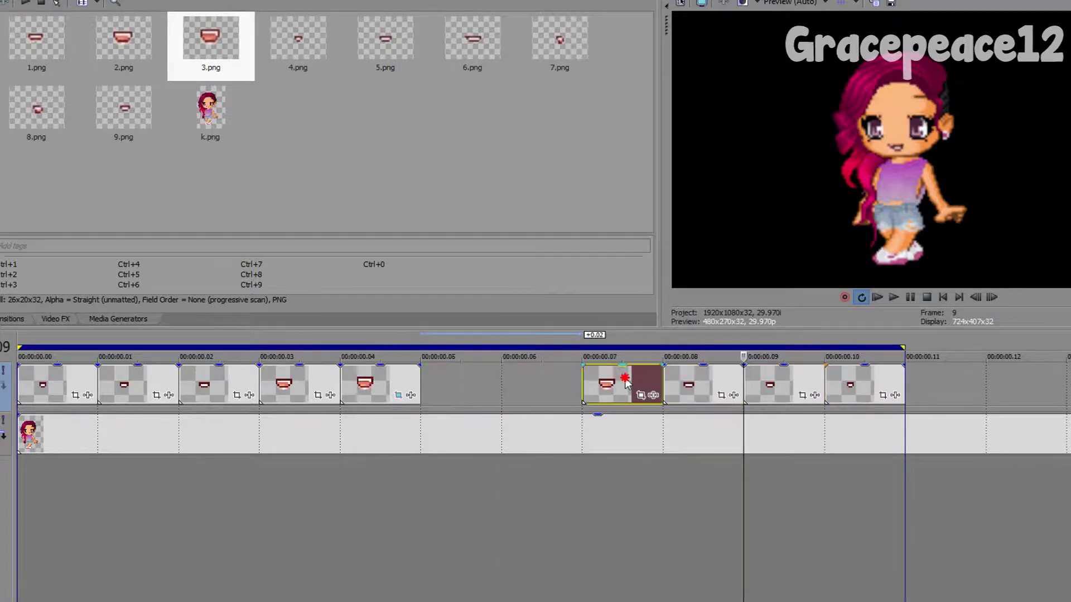
pyautogui.moveTo(423, 385); pyautogui.dragTo(502, 386)
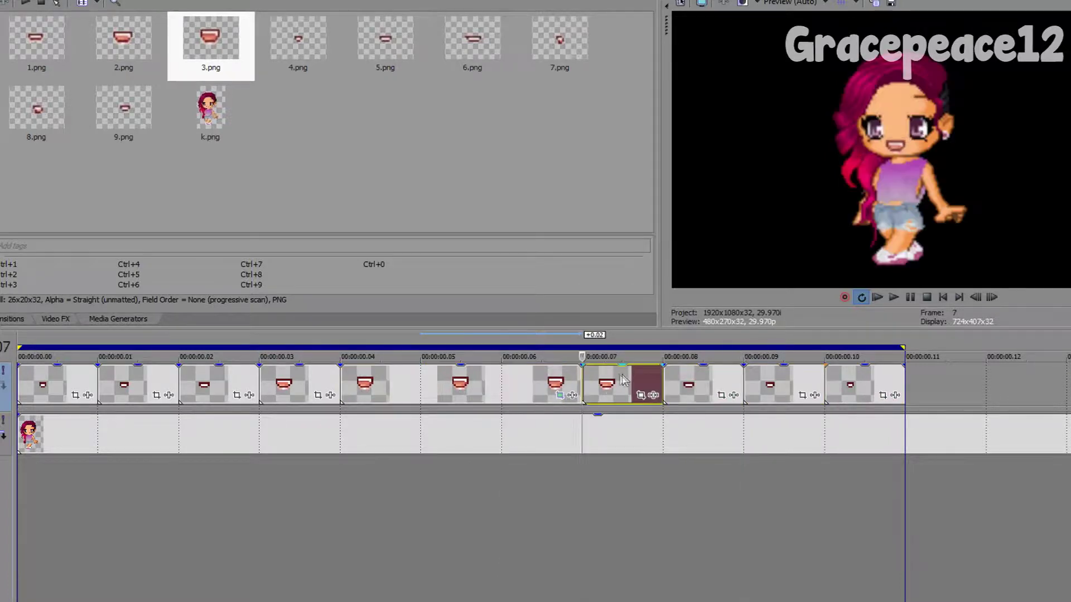
# Step: Copy the 3.png clip and paste its event attributes onto the four closing mouth clips
pyautogui.rightClick(510, 390)
pyautogui.click(564, 351)
pyautogui.rightClick(624, 385)
pyautogui.click(672, 363)
pyautogui.rightClick(720, 380)
pyautogui.click(780, 367)
pyautogui.rightClick(784, 385)
pyautogui.click(803, 364)
pyautogui.rightClick(876, 385)
pyautogui.click(898, 364)
# Step: Paste the 3.png clip's event attributes onto the four opening mouth clips
pyautogui.rightClick(309, 377)
pyautogui.click(357, 364)
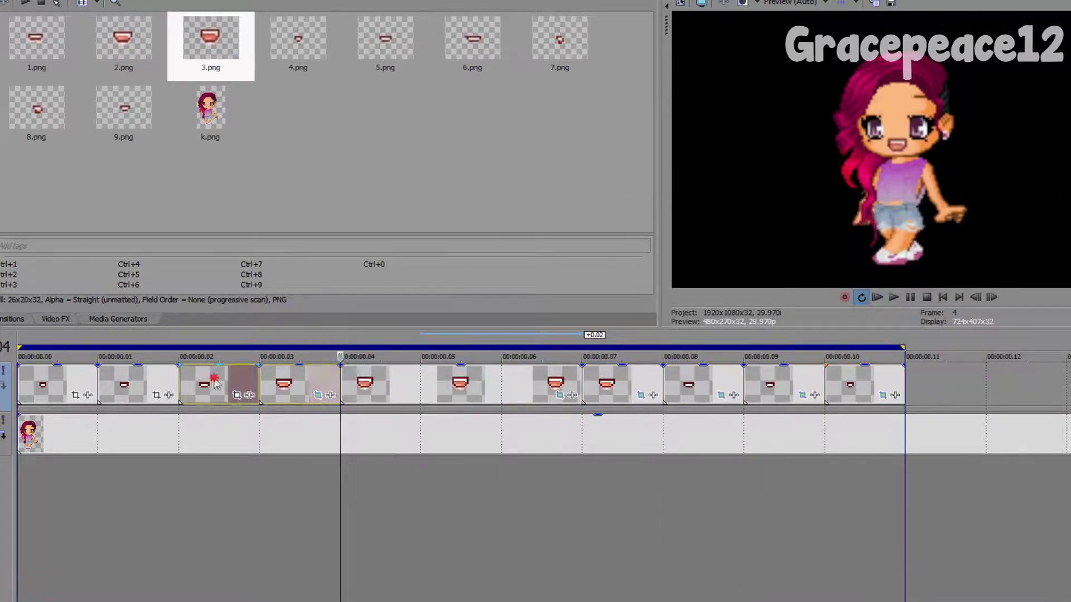
pyautogui.rightClick(217, 385)
pyautogui.click(271, 364)
pyautogui.rightClick(133, 385)
pyautogui.click(169, 364)
pyautogui.rightClick(65, 385)
pyautogui.click(121, 364)
# Step: Reposition the mouth track with Track Motion to X -90, Y 15 while previewing the animation
pyautogui.click(3, 370)
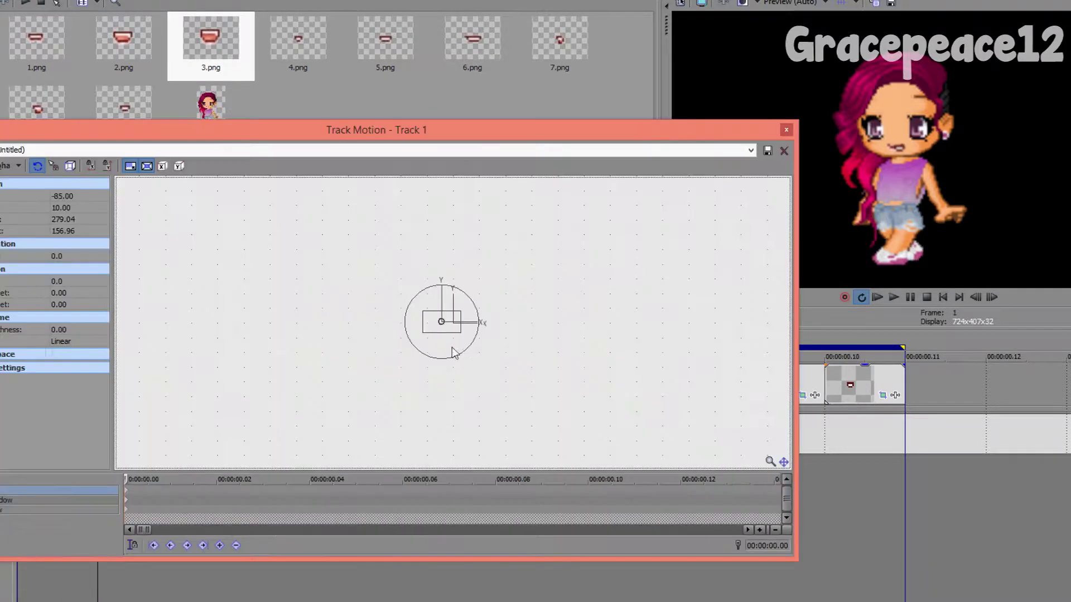
pyautogui.moveTo(448, 326); pyautogui.dragTo(446, 322)
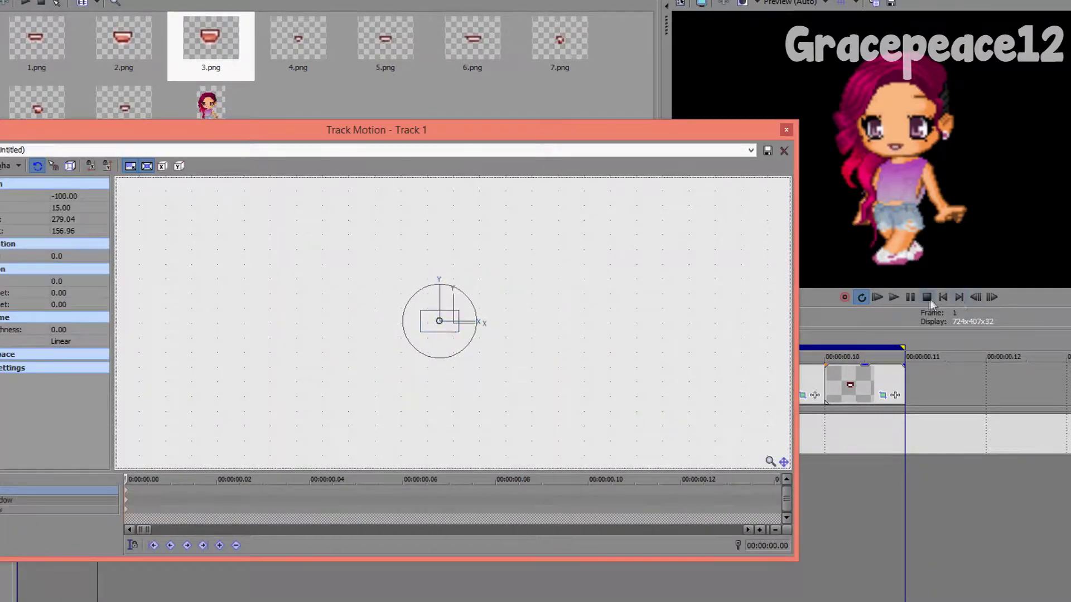
pyautogui.click(894, 296)
pyautogui.moveTo(443, 327); pyautogui.dragTo(445, 327)
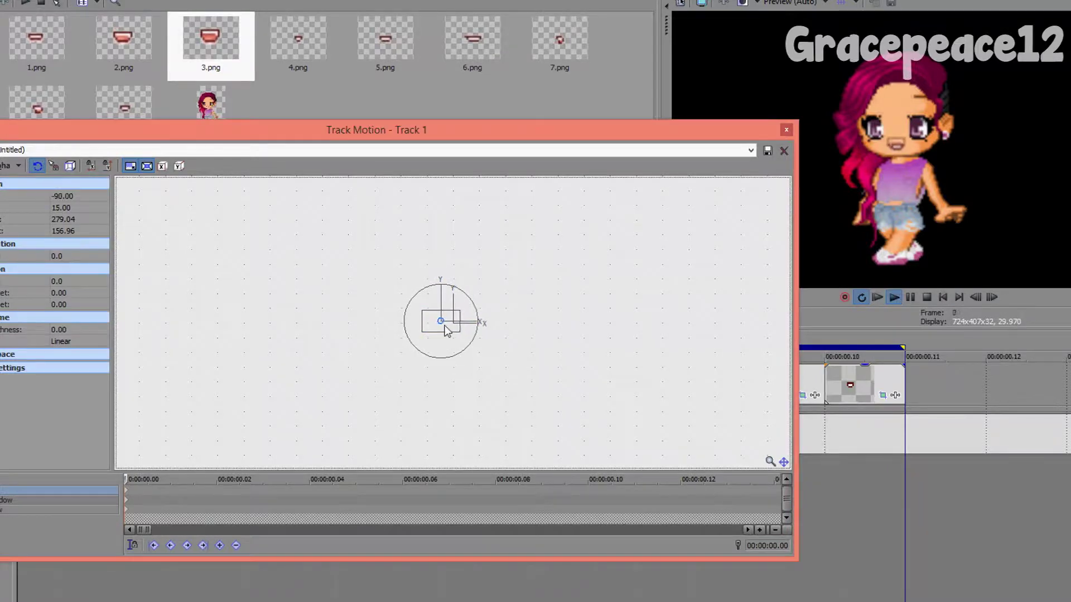
pyautogui.click(785, 130)
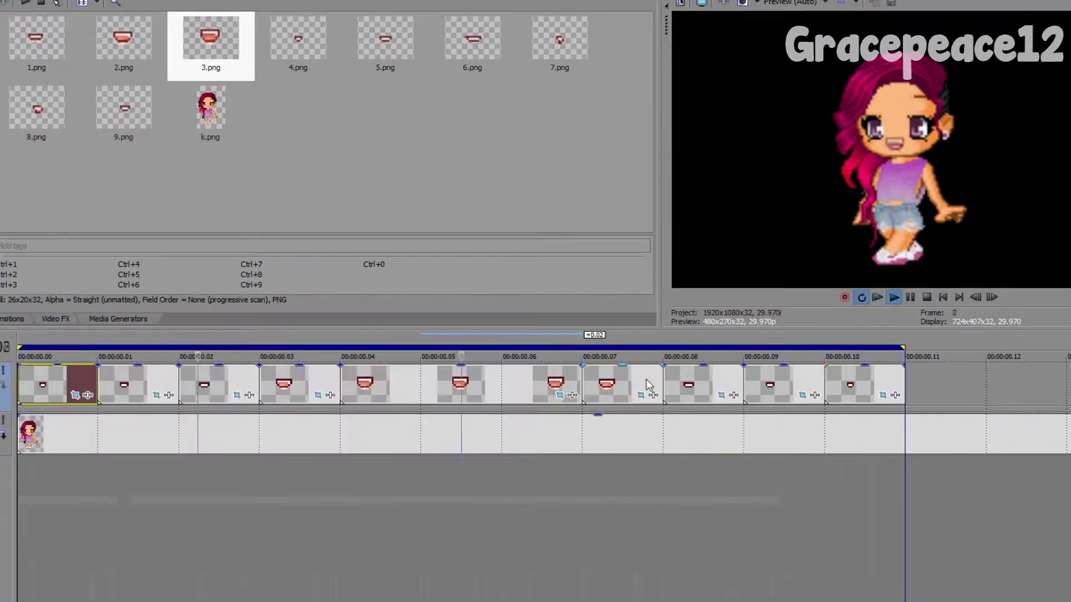
# Step: Extend the loop region, move the four closing clips 13 frames later, and stretch the 3.png clip to meet them
pyautogui.scroll(-3, 623, 406)
pyautogui.moveTo(312, 348); pyautogui.dragTo(662, 347)
pyautogui.moveTo(331, 382); pyautogui.dragTo(637, 408)
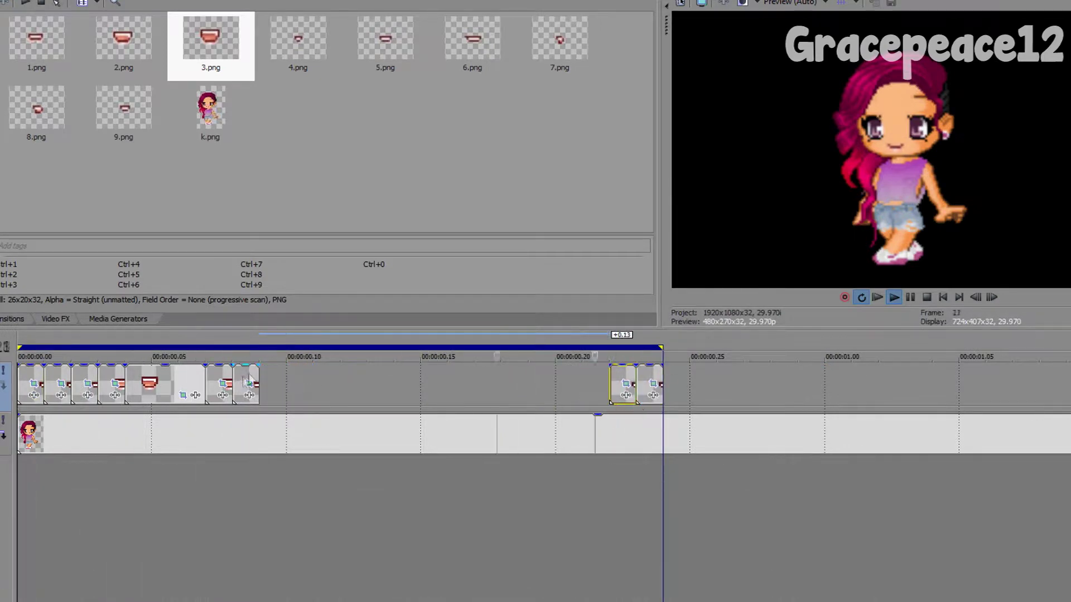
pyautogui.moveTo(248, 377); pyautogui.dragTo(599, 385)
pyautogui.moveTo(217, 382); pyautogui.dragTo(548, 411)
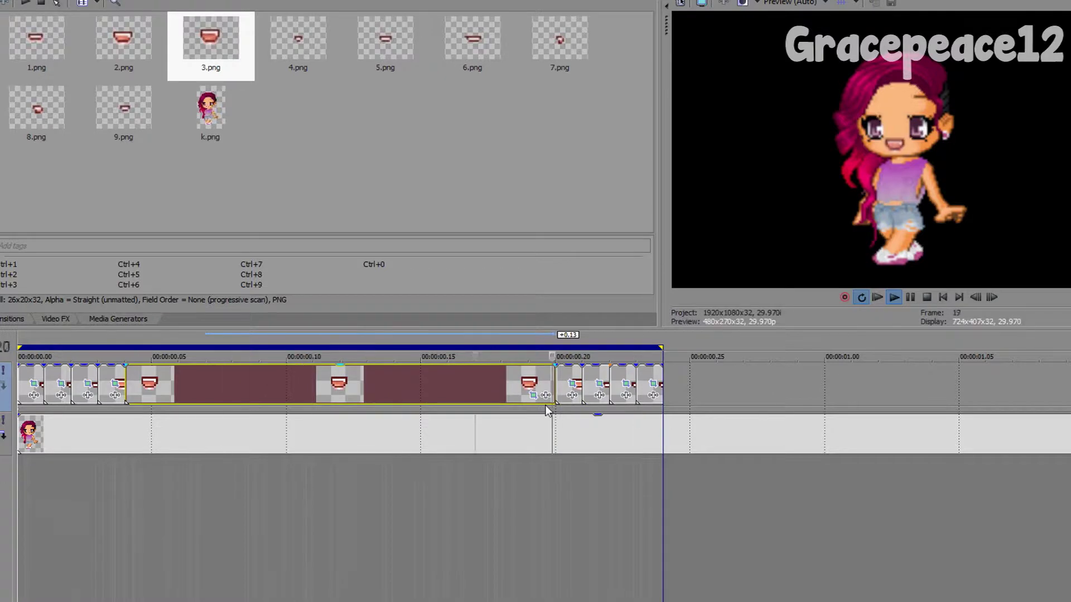
# Step: Adjust the stretched 3.png mouth with Pan/Crop, centering its frame at about X 11.6, Y 9.8
pyautogui.click(533, 394)
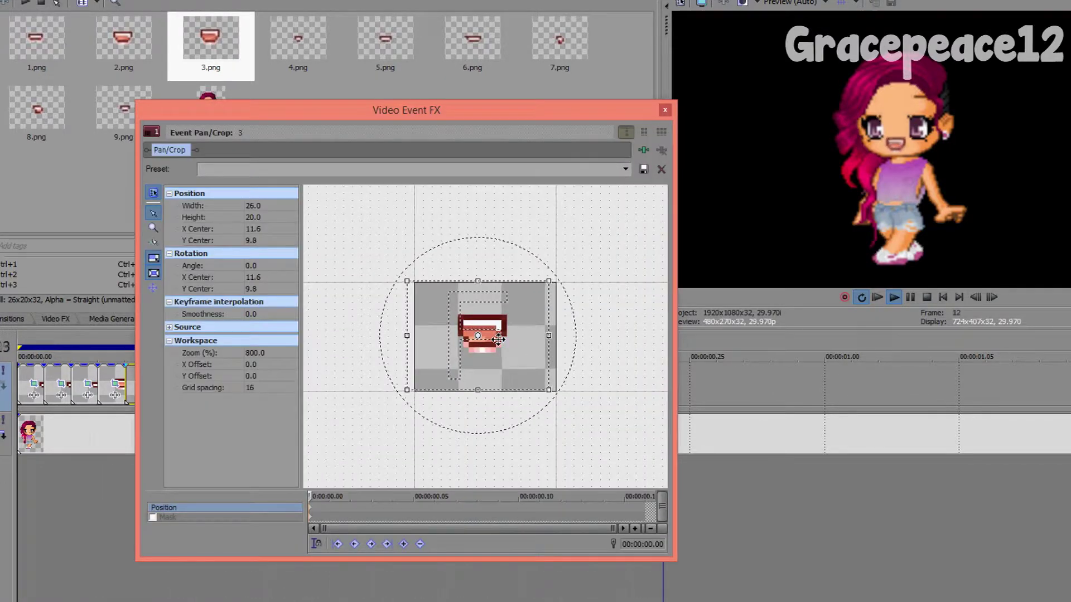
pyautogui.click(665, 110)
# Step: In Notepad, add the paragraph "It does look a bit weird, but experiment on your own and you'll get the hang off it!" followed by ":)"
pyautogui.click(378, 595)
pyautogui.press('Return')
pyautogui.press('Return')
pyautogui.write('It does look a bit weird, but experiment on your')
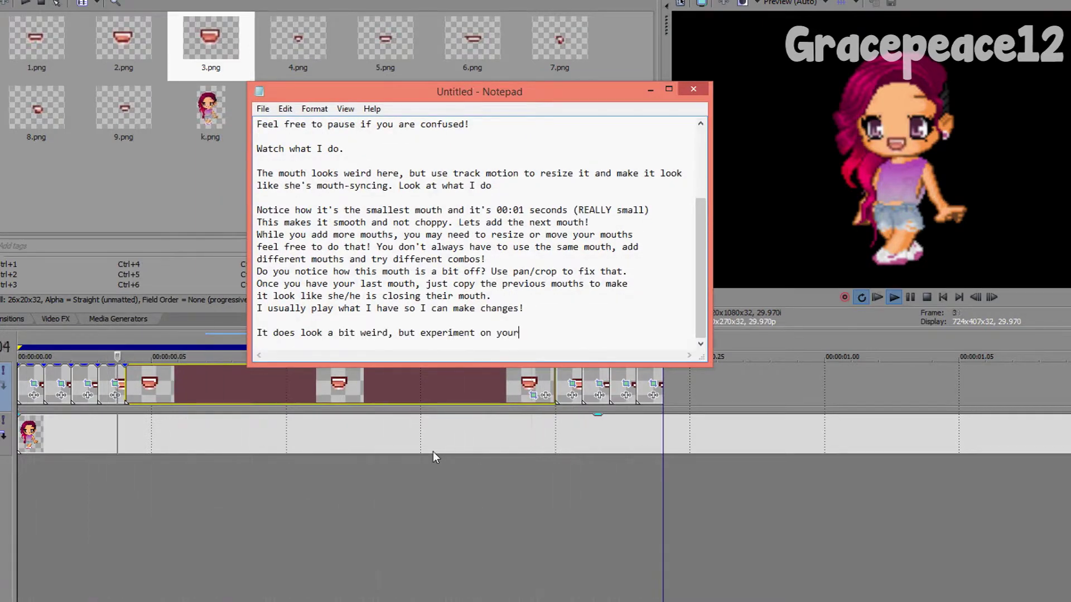
pyautogui.write(' own')
pyautogui.press('Return')
pyautogui.write("and you'll get the hang off it!")
pyautogui.press('Return')
pyautogui.write(':)')
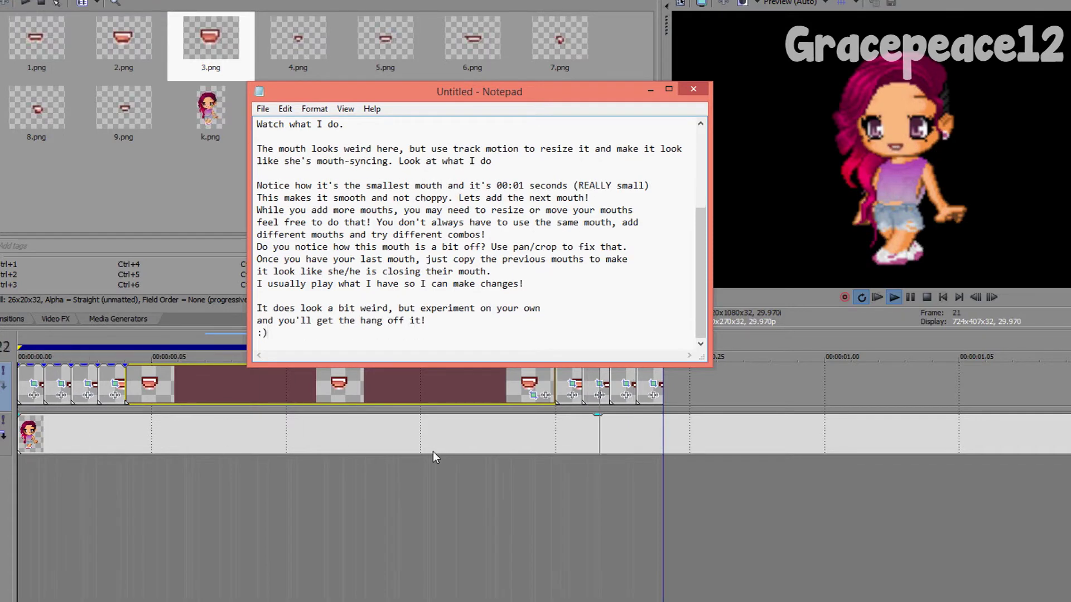